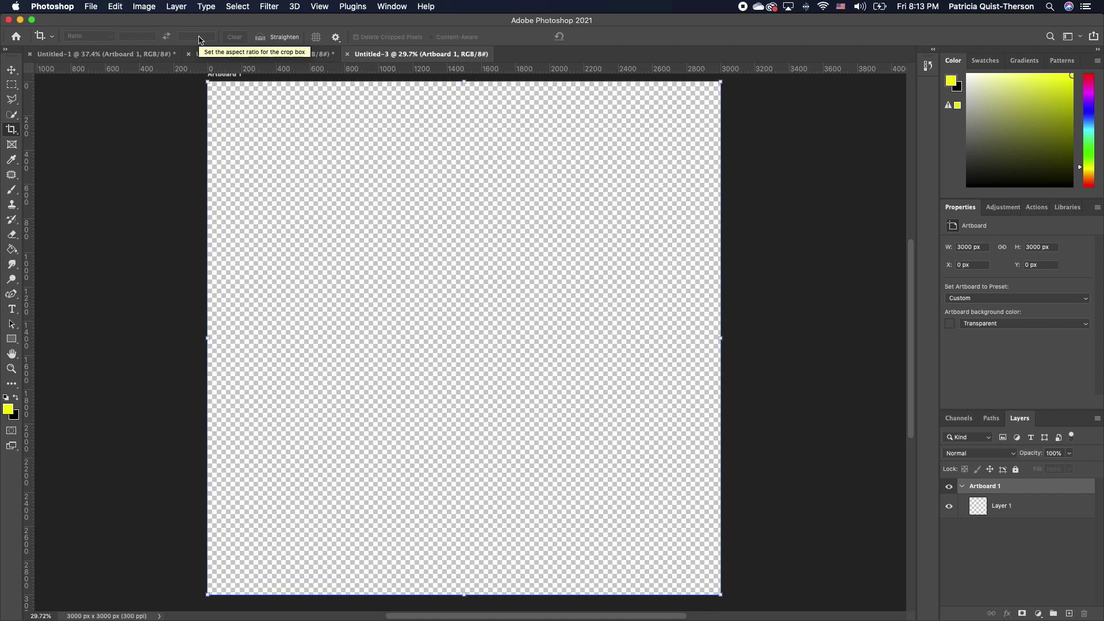
# Drag the group photo layer from Untitled-1 into the square Untitled-3 artboard
pyautogui.click(136, 55)
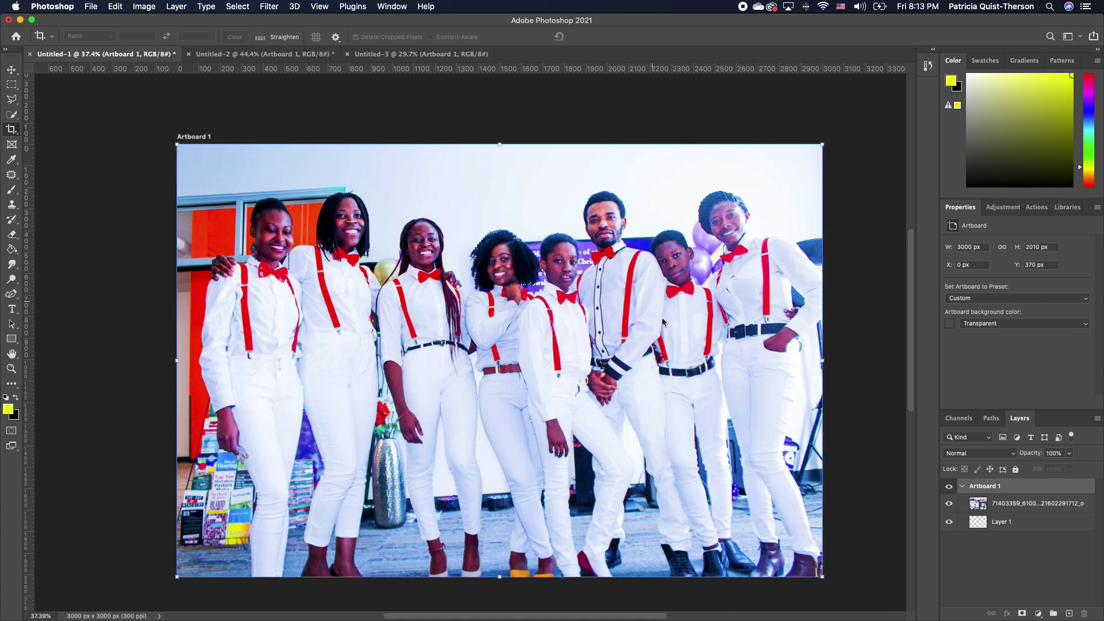
pyautogui.moveTo(492, 303); pyautogui.dragTo(415, 55)
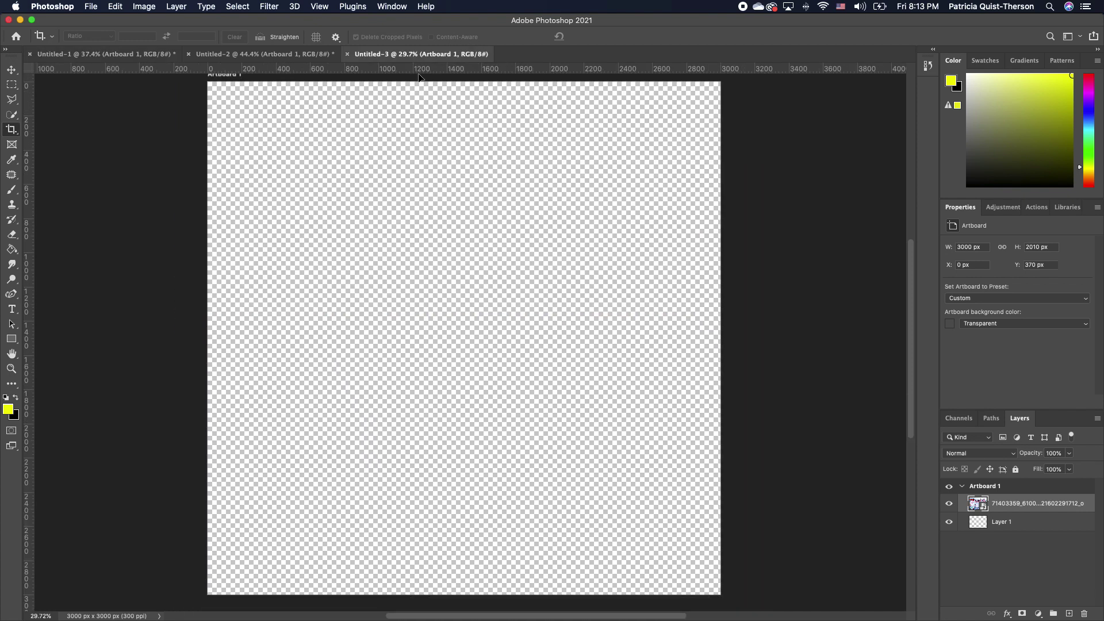
pyautogui.moveTo(426, 317); pyautogui.dragTo(482, 305)
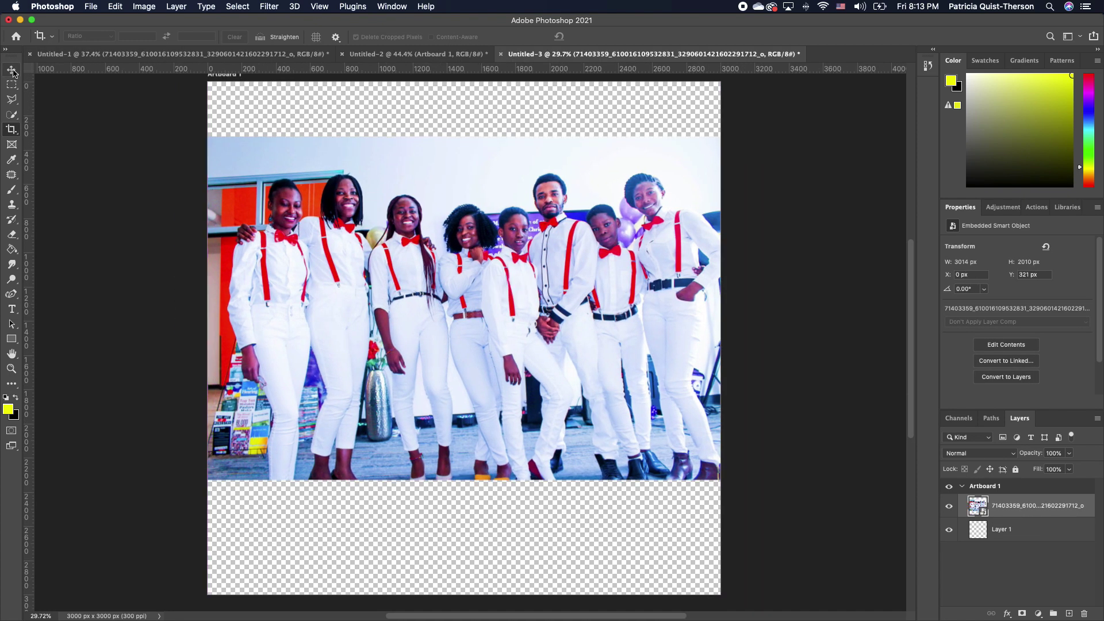
# Align the photo with the artboard's top edge and enlarge it from the bottom-right corner
pyautogui.click(12, 72)
pyautogui.moveTo(291, 280); pyautogui.dragTo(299, 208)
pyautogui.moveTo(724, 426); pyautogui.dragTo(897, 575)
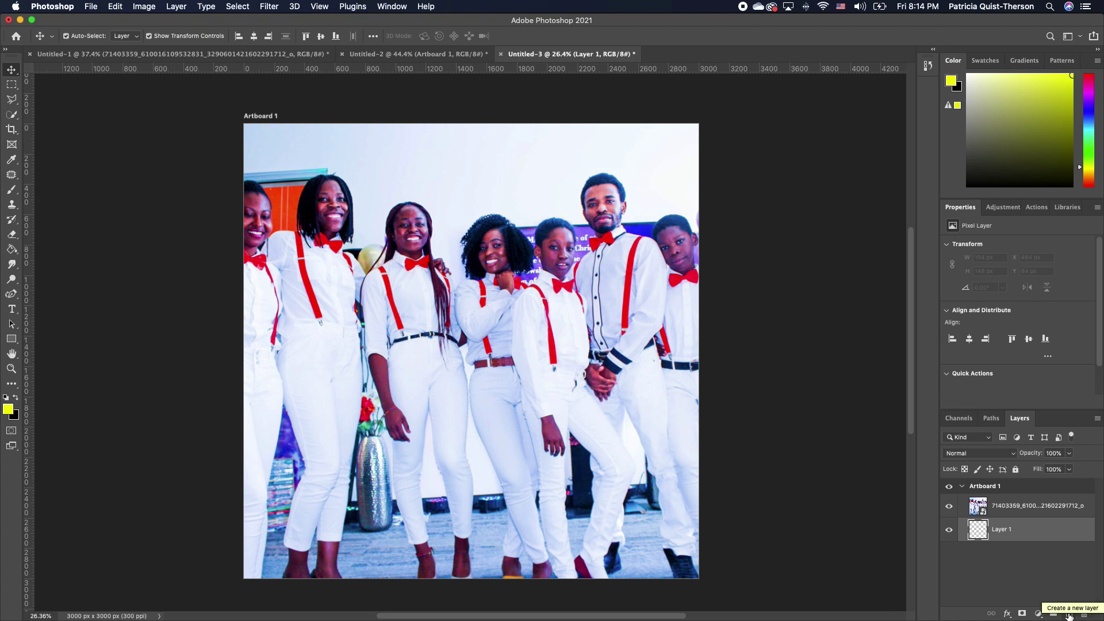
# Add Layer 2 above the group photo and fill it with solid white using the Paint Bucket
pyautogui.click(1069, 615)
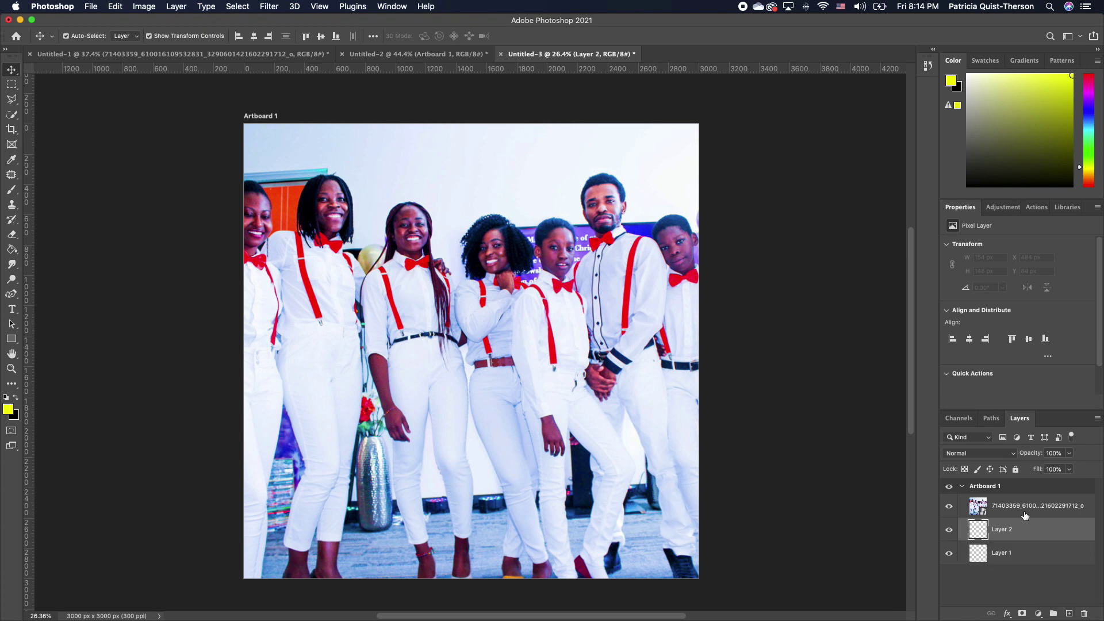
pyautogui.moveTo(1039, 533); pyautogui.dragTo(1043, 500)
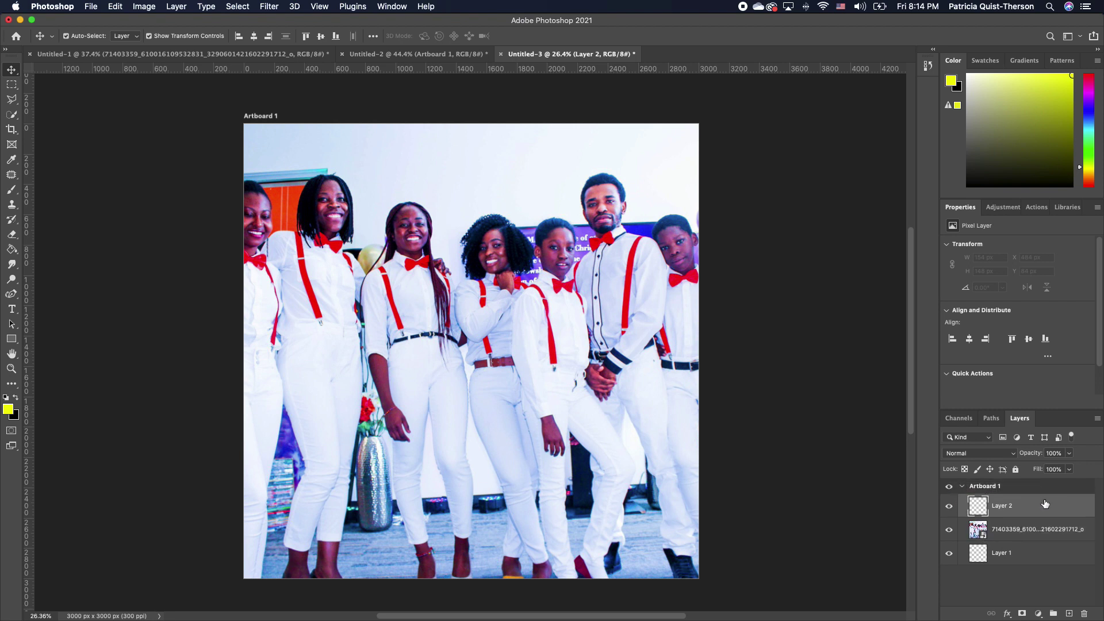
pyautogui.click(6, 398)
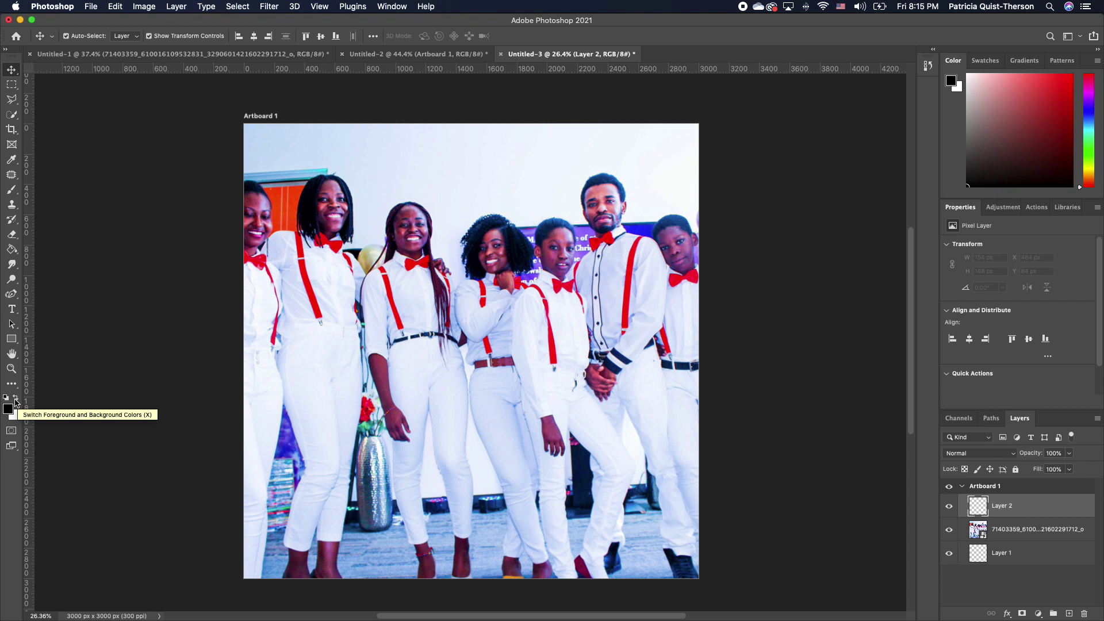
pyautogui.click(16, 401)
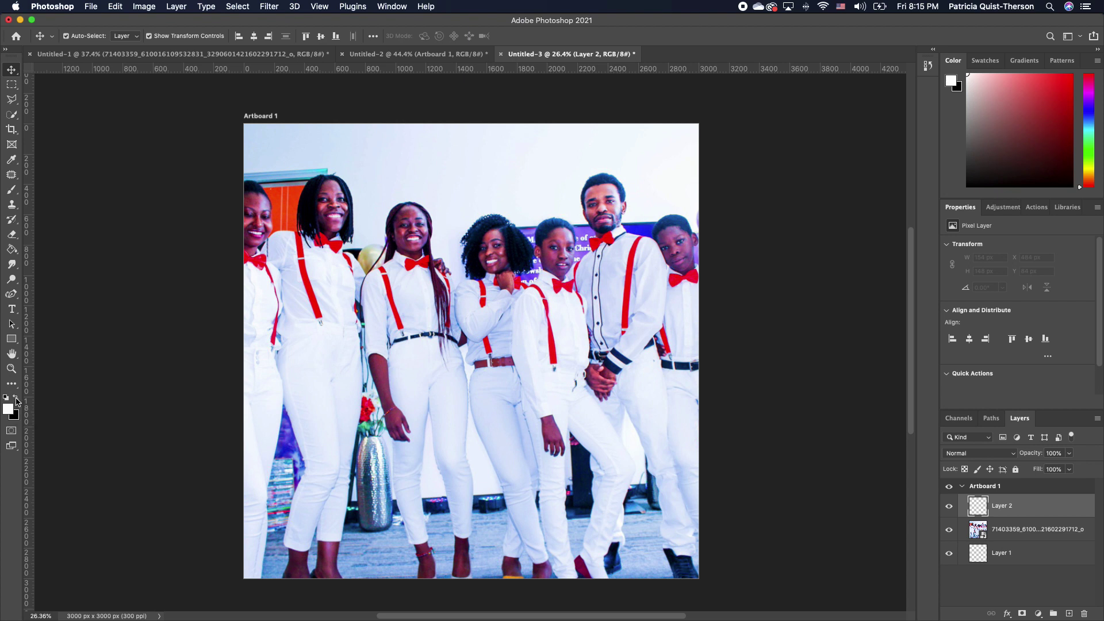
pyautogui.click(16, 407)
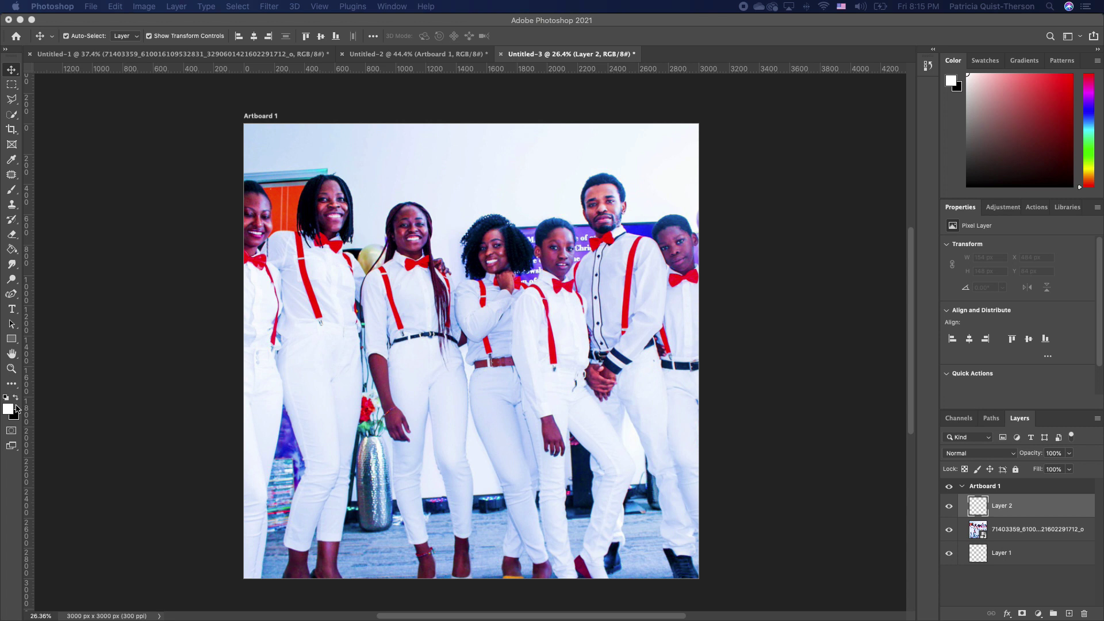
pyautogui.click(11, 249)
pyautogui.click(465, 367)
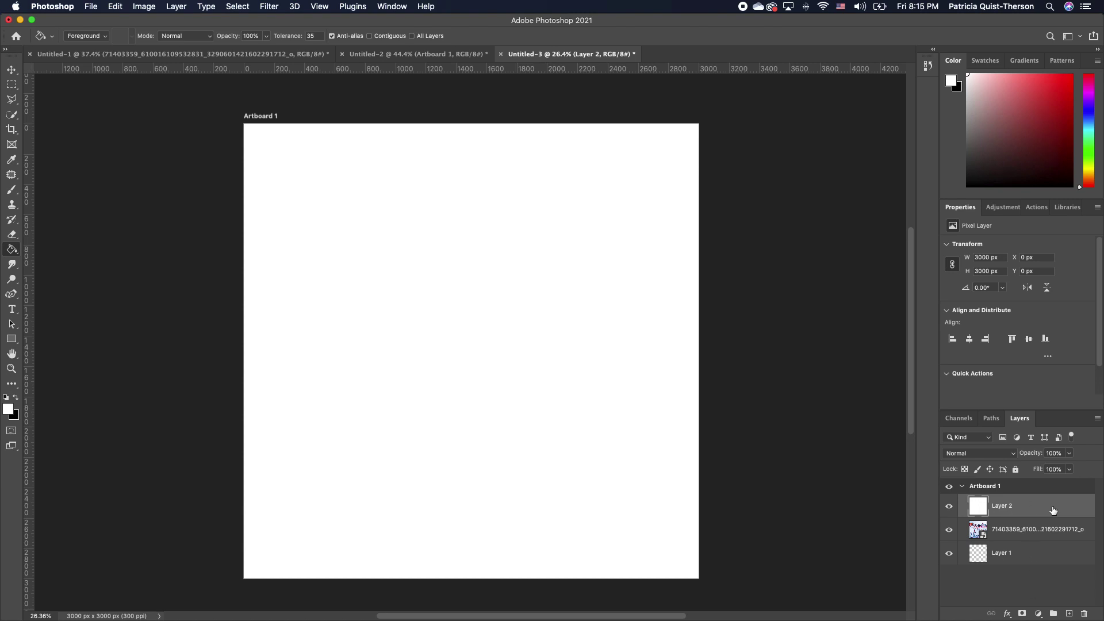
# Add a layer mask to Layer 2 and set black as the foreground colour
pyautogui.click(1021, 613)
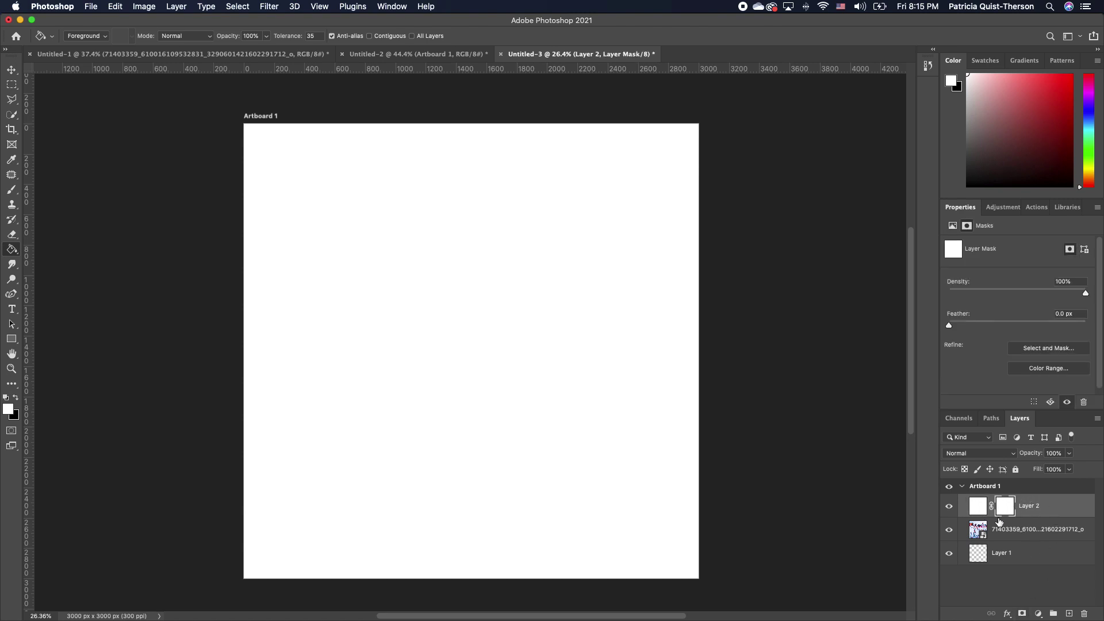
pyautogui.press('v')
pyautogui.press('x')
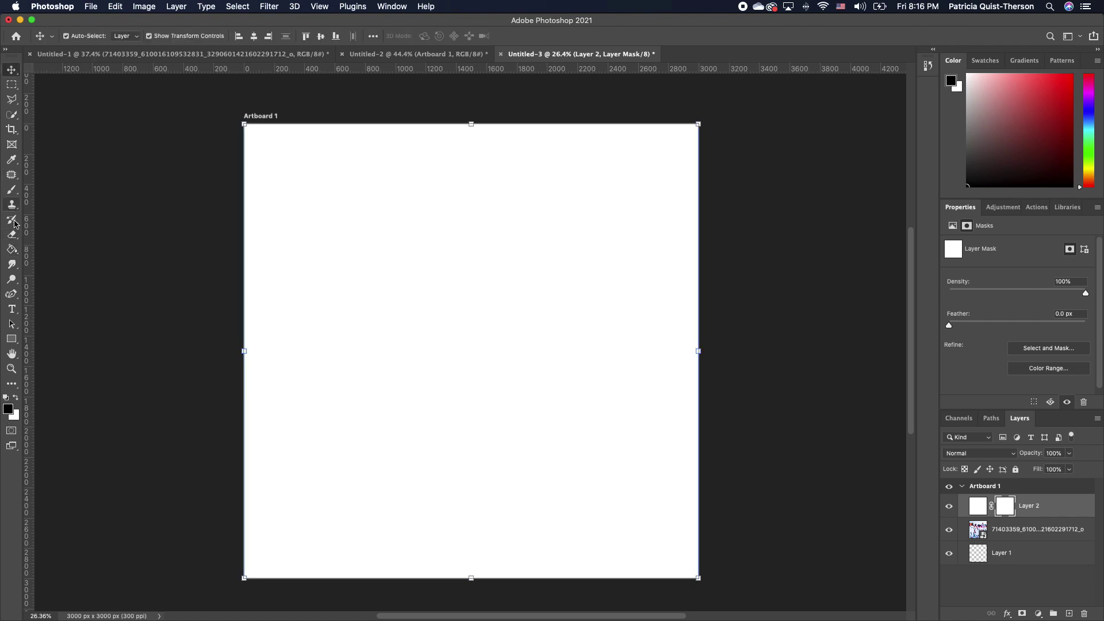
# Set up the Kyle's Real Watercolor Big Rough Wash brush at 5% flow, sized to 500 px
pyautogui.click(11, 189)
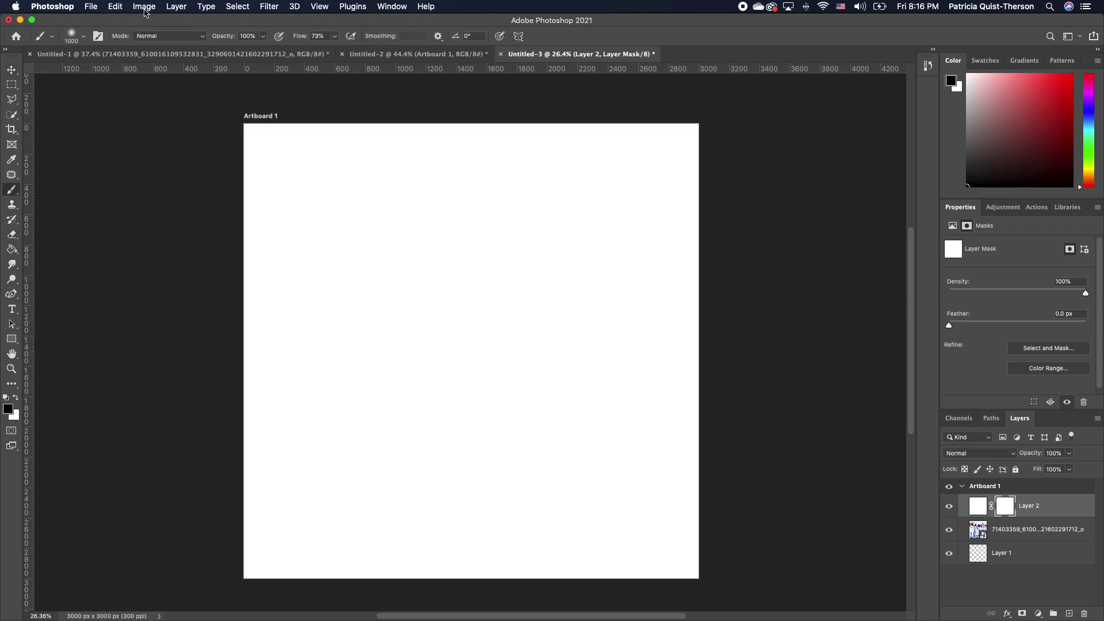
pyautogui.click(84, 37)
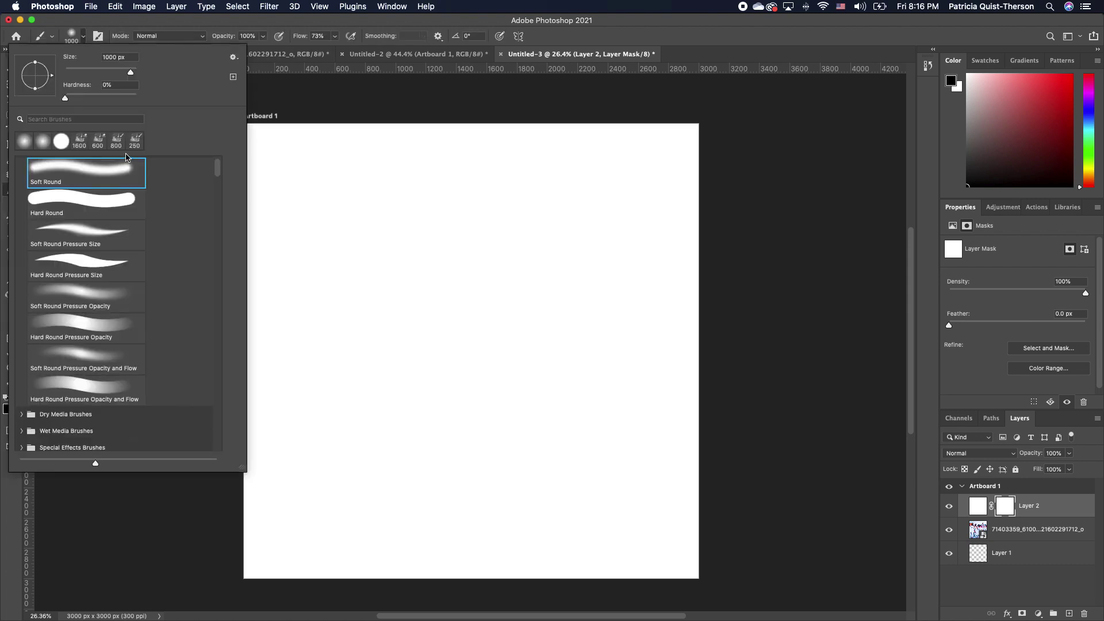
pyautogui.moveTo(219, 173); pyautogui.dragTo(221, 213)
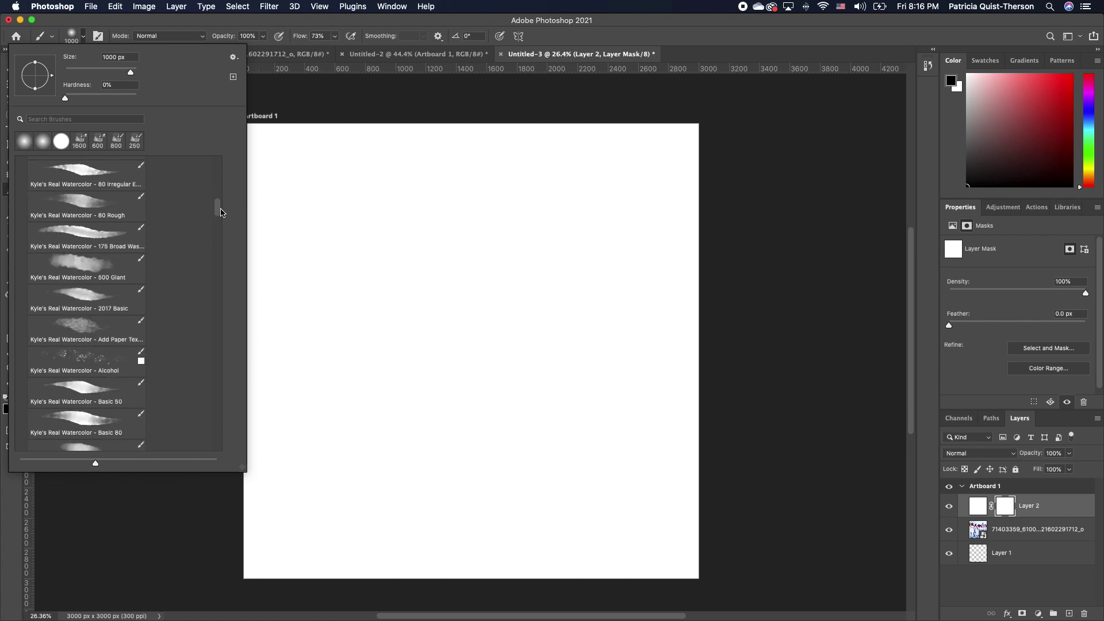
pyautogui.scroll(-3, 120, 276)
pyautogui.click(88, 311)
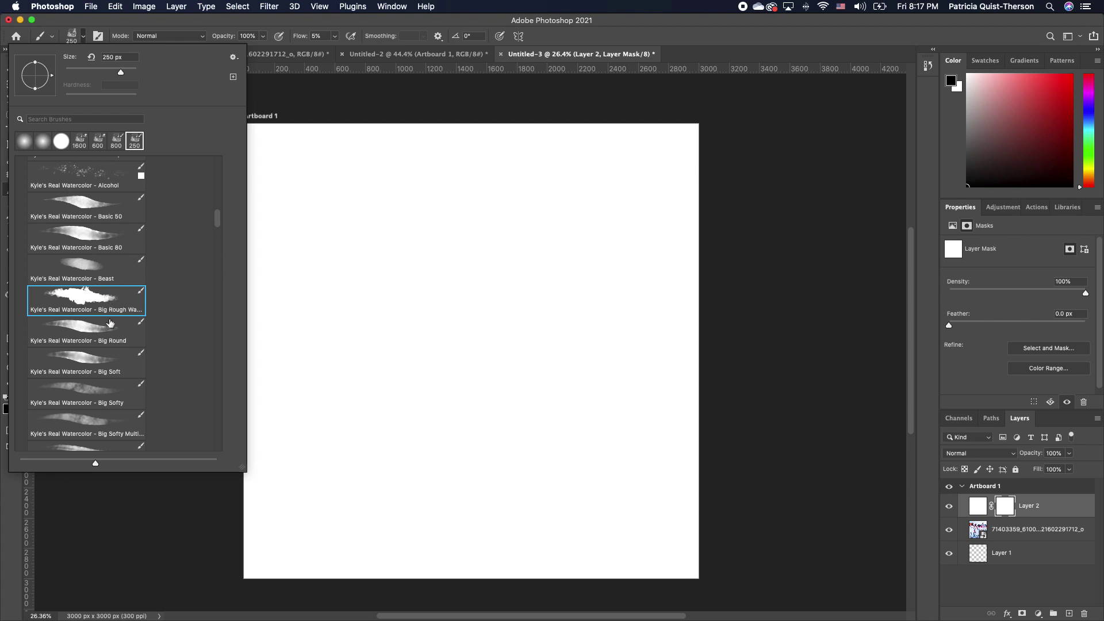
pyautogui.scroll(-2, 149, 354)
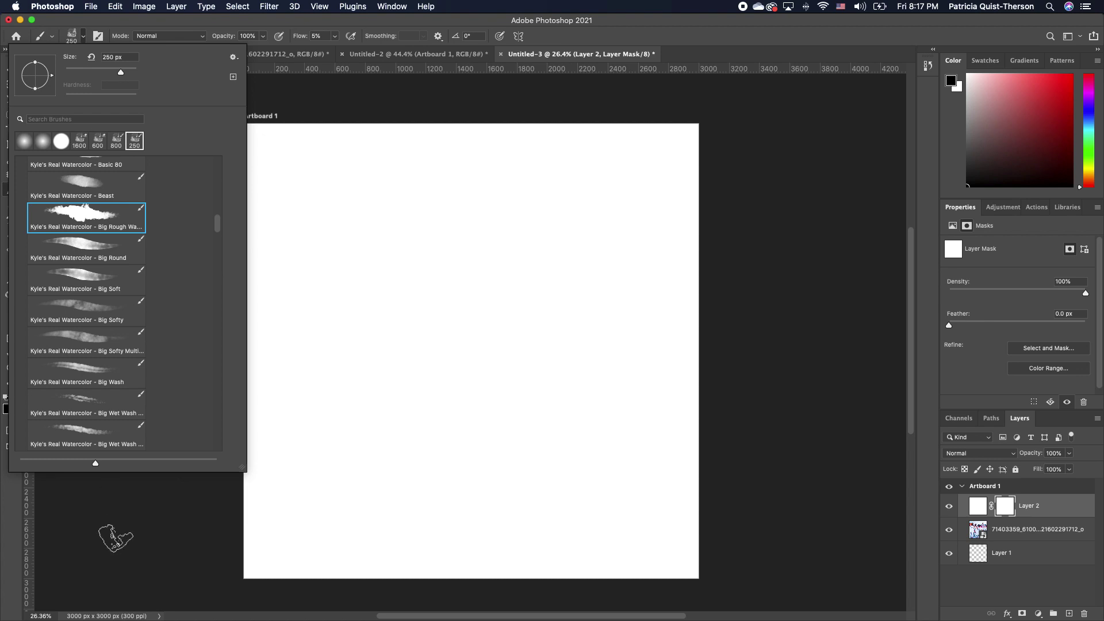
pyautogui.click(118, 521)
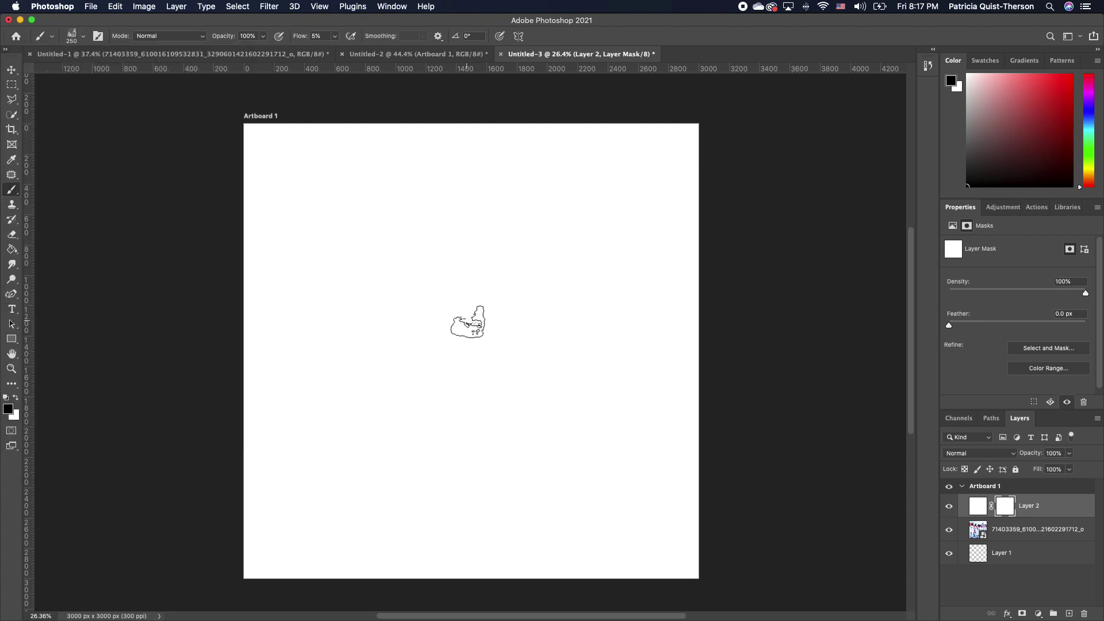
pyautogui.click(336, 37)
pyautogui.click(476, 311)
pyautogui.press(']')
pyautogui.press(']')
pyautogui.press(']')
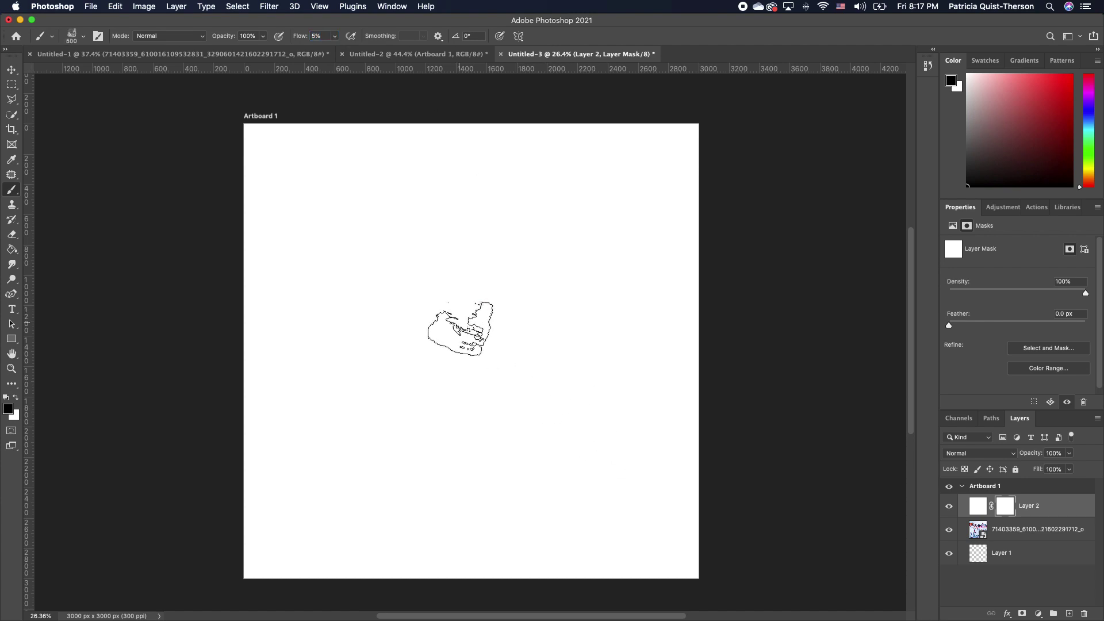
# Paint black on Layer 2's mask at 700 px to reveal the centre, left figure and woman
pyautogui.press(']')
pyautogui.press(']')
pyautogui.moveTo(458, 325)
pyautogui.mouseDown()
pyautogui.moveTo(488, 260)
pyautogui.moveTo(420, 276)
pyautogui.moveTo(438, 308)
pyautogui.moveTo(452, 304)
pyautogui.moveTo(430, 381)
pyautogui.moveTo(422, 352)
pyautogui.moveTo(429, 395)
pyautogui.moveTo(485, 389)
pyautogui.moveTo(534, 328)
pyautogui.moveTo(534, 289)
pyautogui.moveTo(507, 271)
pyautogui.moveTo(452, 292)
pyautogui.moveTo(509, 331)
pyautogui.moveTo(528, 368)
pyautogui.moveTo(515, 426)
pyautogui.moveTo(452, 450)
pyautogui.moveTo(425, 444)
pyautogui.moveTo(399, 429)
pyautogui.moveTo(429, 350)
pyautogui.moveTo(440, 273)
pyautogui.mouseUp()
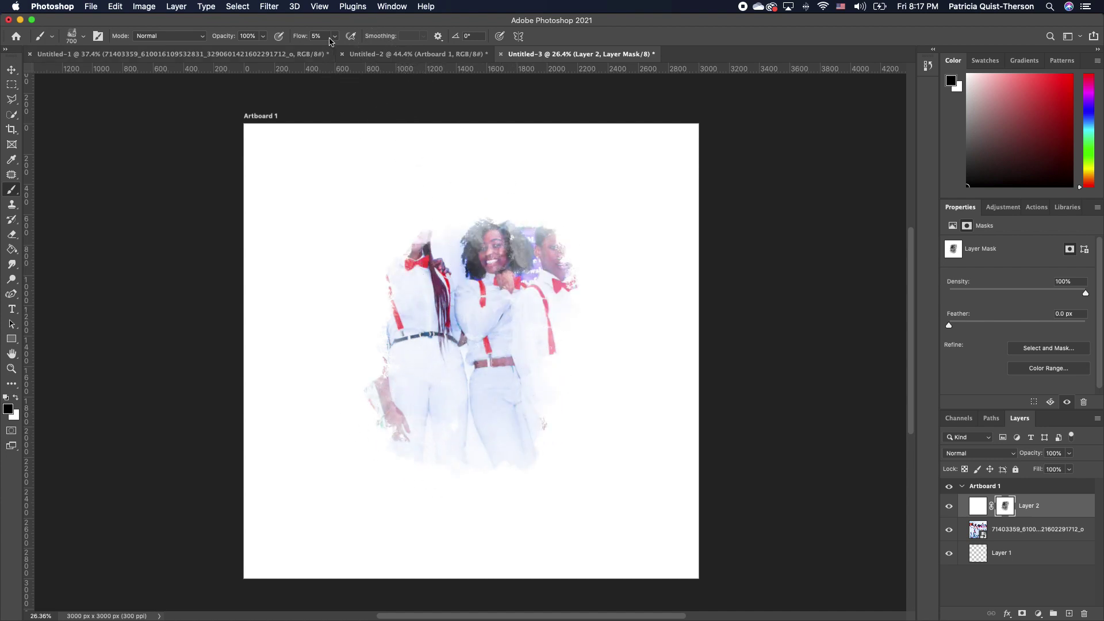
pyautogui.moveTo(561, 313)
pyautogui.mouseDown()
pyautogui.moveTo(503, 248)
pyautogui.moveTo(433, 274)
pyautogui.moveTo(537, 362)
pyautogui.moveTo(431, 369)
pyautogui.moveTo(395, 419)
pyautogui.moveTo(595, 233)
pyautogui.moveTo(394, 328)
pyautogui.moveTo(370, 357)
pyautogui.moveTo(616, 474)
pyautogui.moveTo(513, 325)
pyautogui.moveTo(555, 247)
pyautogui.moveTo(586, 322)
pyautogui.moveTo(561, 271)
pyautogui.moveTo(575, 258)
pyautogui.mouseUp()
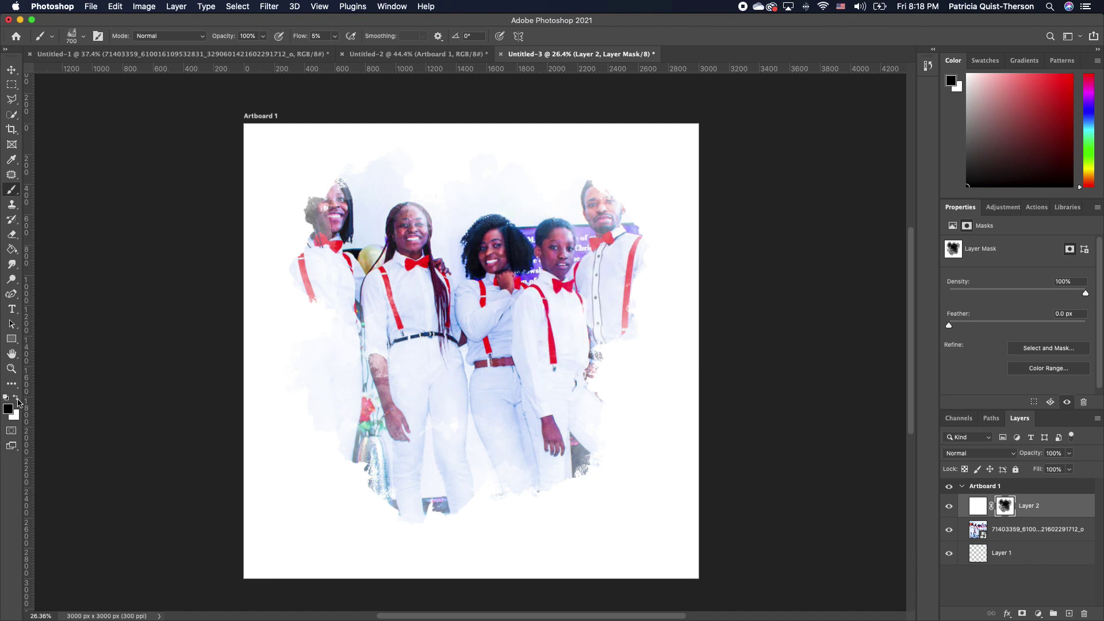
# Paint white over the rightmost man to fade him, then move Layer 1 to the top
pyautogui.click(17, 398)
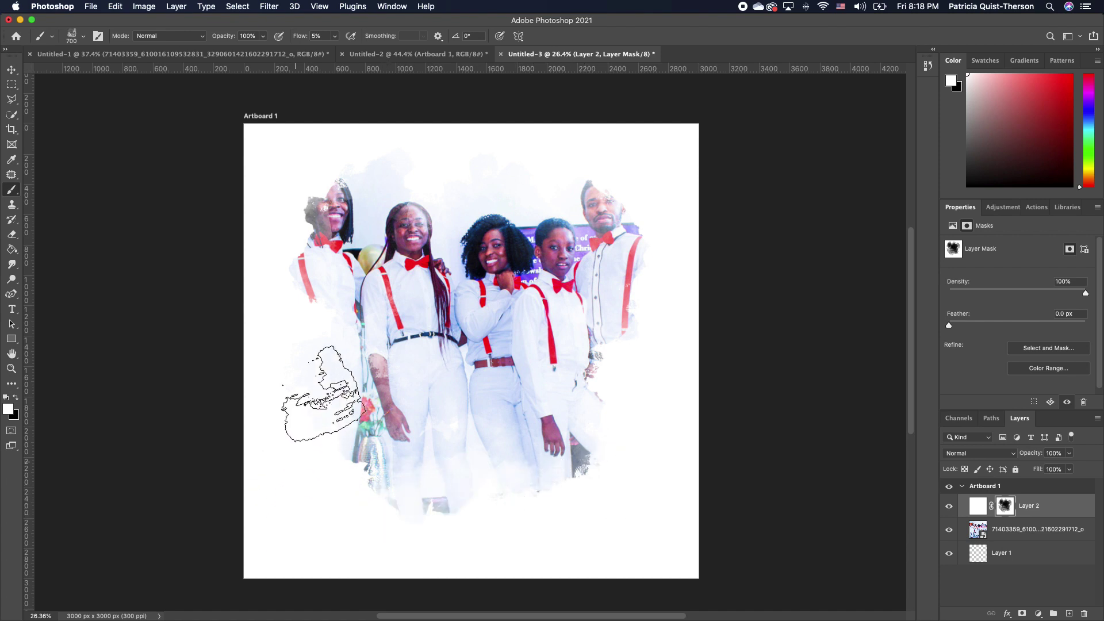
pyautogui.moveTo(579, 168)
pyautogui.mouseDown()
pyautogui.moveTo(555, 189)
pyautogui.moveTo(608, 193)
pyautogui.moveTo(656, 253)
pyautogui.moveTo(627, 290)
pyautogui.moveTo(618, 170)
pyautogui.moveTo(650, 316)
pyautogui.mouseUp()
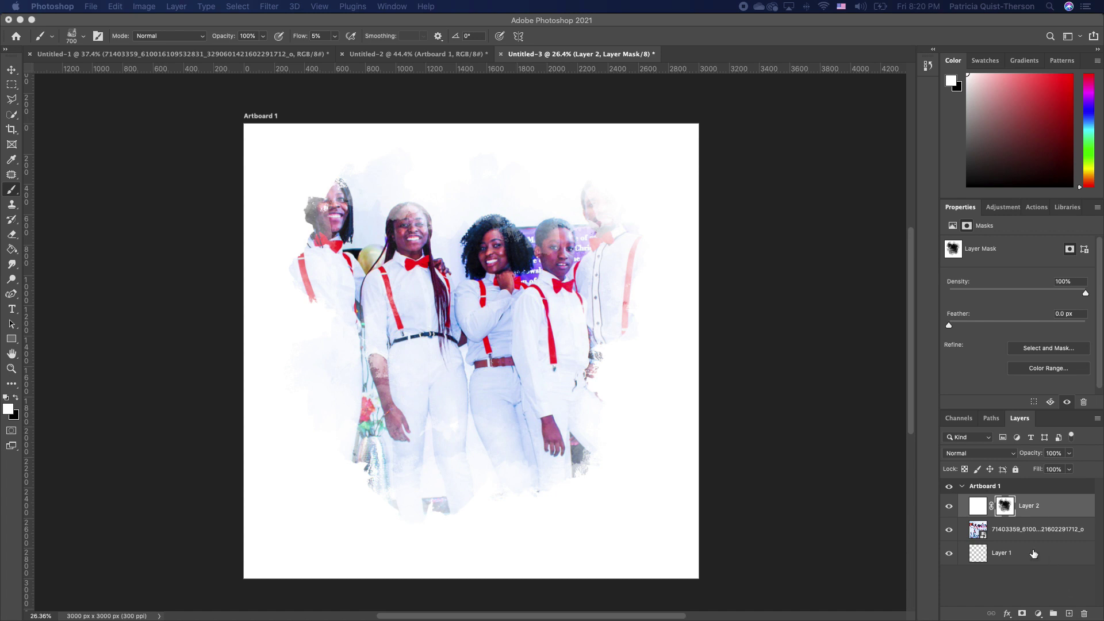
pyautogui.moveTo(1023, 557); pyautogui.dragTo(1065, 487)
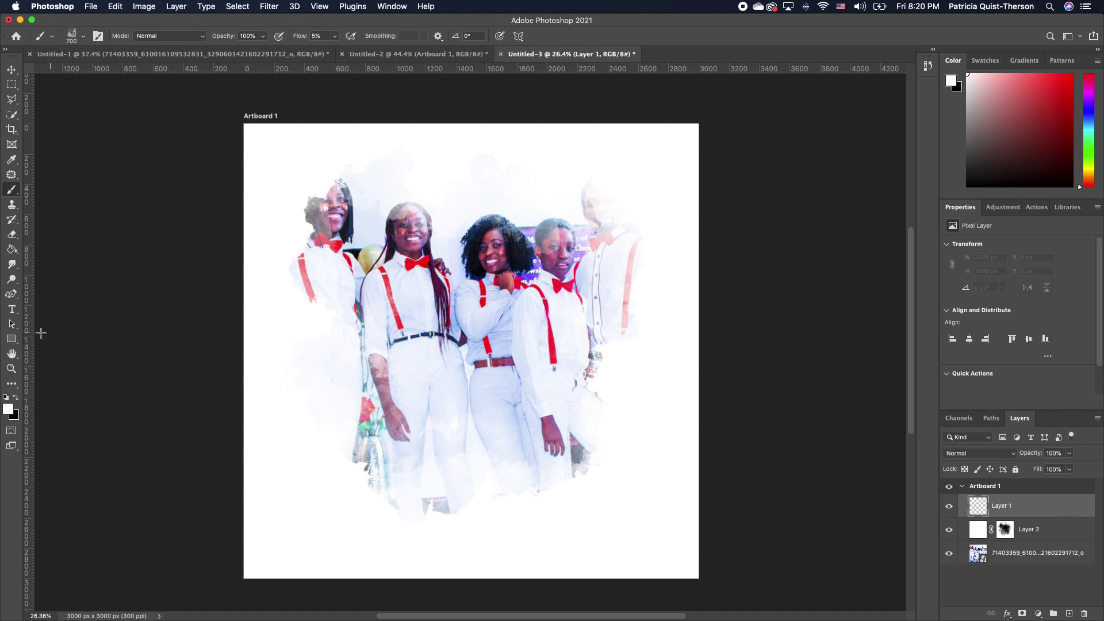
# Paint a bright cyan watercolour splash over the lower-left corner, left side and bottom edge
pyautogui.click(10, 409)
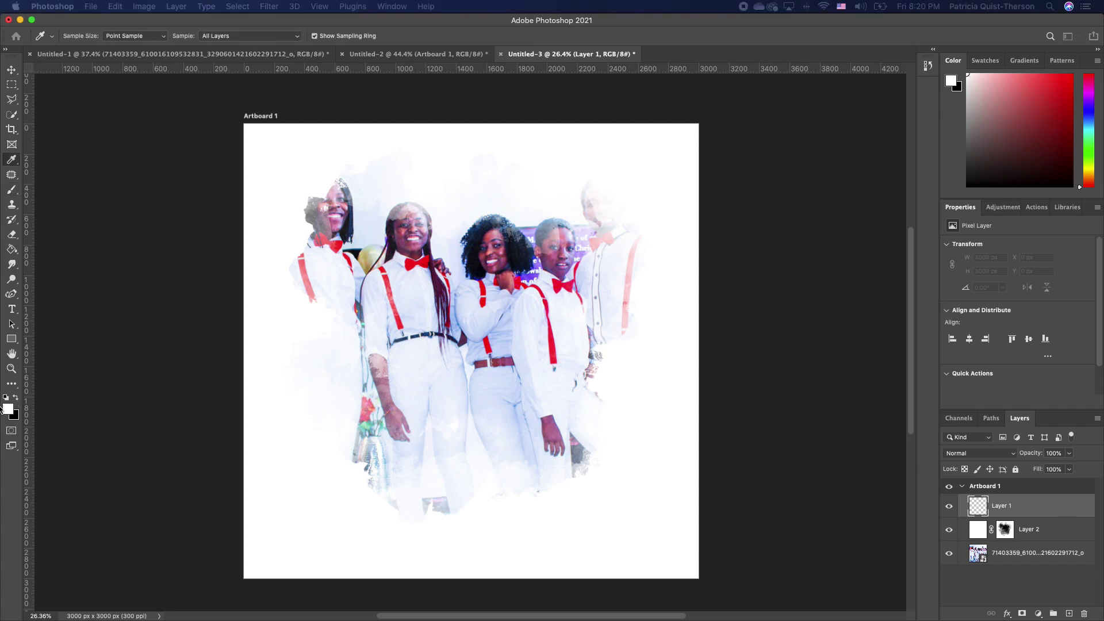
pyautogui.moveTo(740, 121); pyautogui.dragTo(820, 95)
pyautogui.click(753, 188)
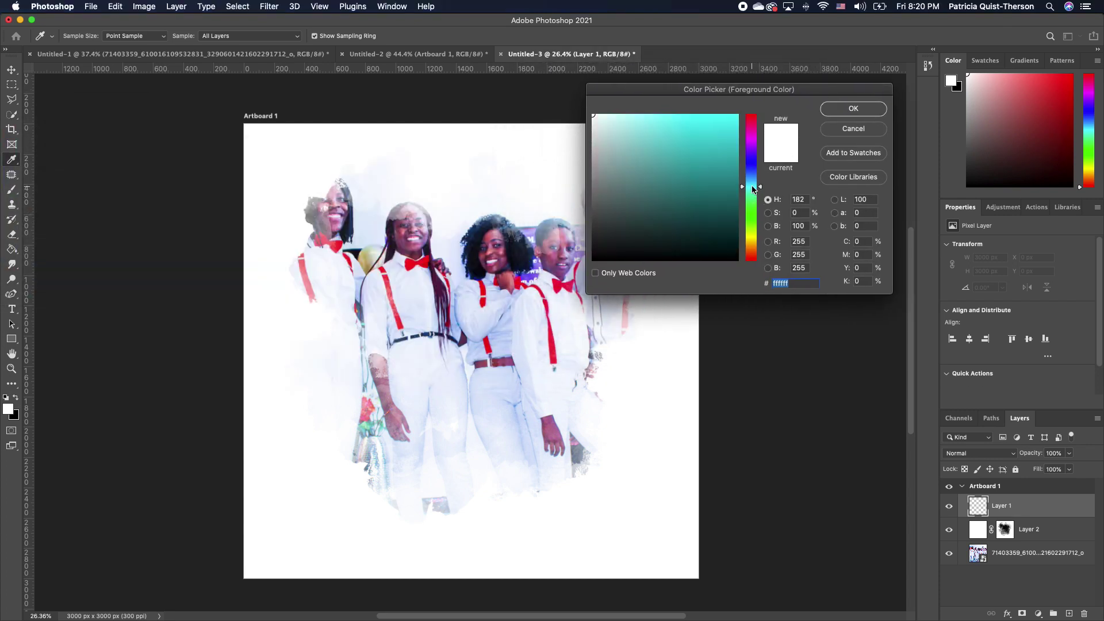
pyautogui.click(735, 117)
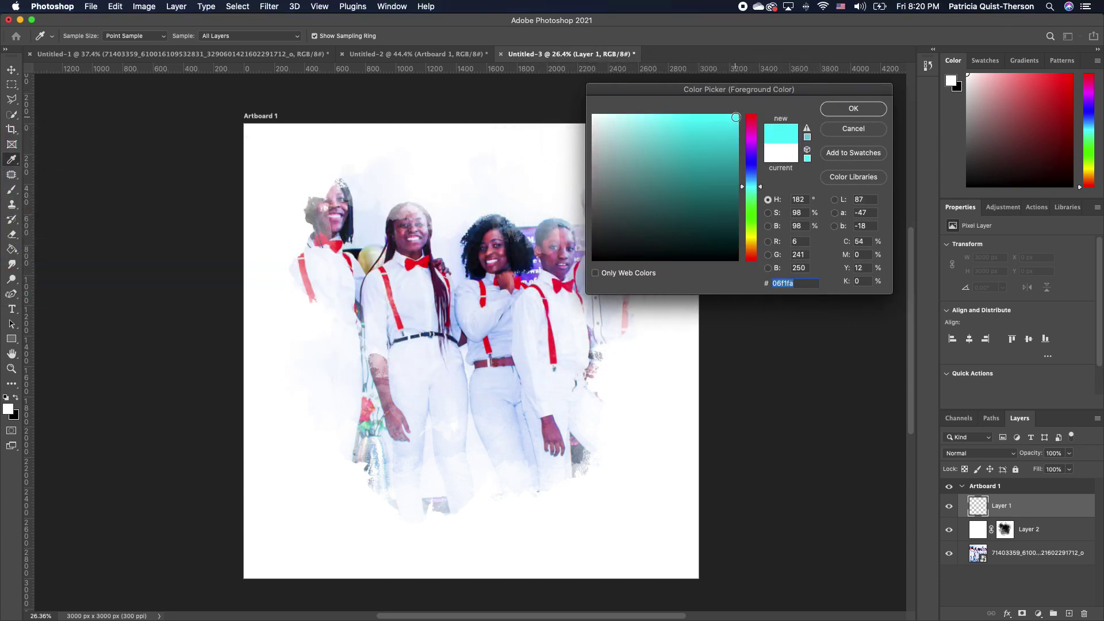
pyautogui.click(855, 109)
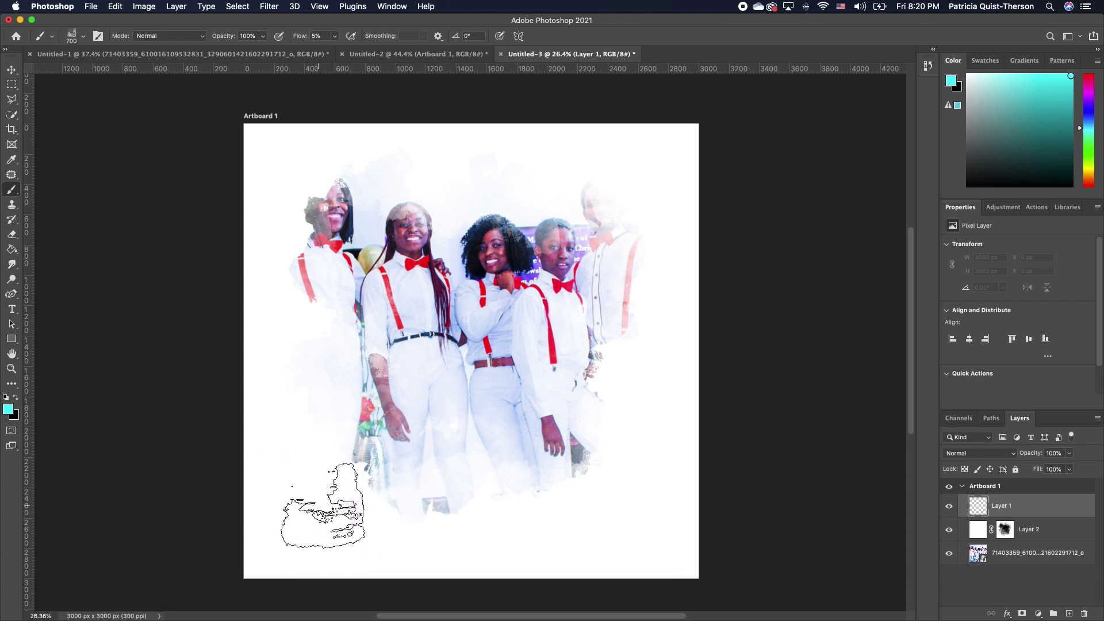
pyautogui.moveTo(288, 530)
pyautogui.mouseDown()
pyautogui.moveTo(314, 526)
pyautogui.moveTo(323, 569)
pyautogui.moveTo(260, 580)
pyautogui.moveTo(403, 585)
pyautogui.moveTo(345, 531)
pyautogui.moveTo(451, 569)
pyautogui.moveTo(439, 597)
pyautogui.moveTo(318, 559)
pyautogui.moveTo(354, 507)
pyautogui.moveTo(333, 444)
pyautogui.moveTo(314, 448)
pyautogui.moveTo(284, 513)
pyautogui.moveTo(215, 472)
pyautogui.moveTo(300, 492)
pyautogui.moveTo(277, 447)
pyautogui.moveTo(264, 338)
pyautogui.moveTo(397, 494)
pyautogui.moveTo(425, 470)
pyautogui.moveTo(400, 534)
pyautogui.moveTo(453, 562)
pyautogui.moveTo(437, 516)
pyautogui.moveTo(488, 584)
pyautogui.moveTo(440, 594)
pyautogui.moveTo(530, 580)
pyautogui.moveTo(330, 521)
pyautogui.mouseUp()
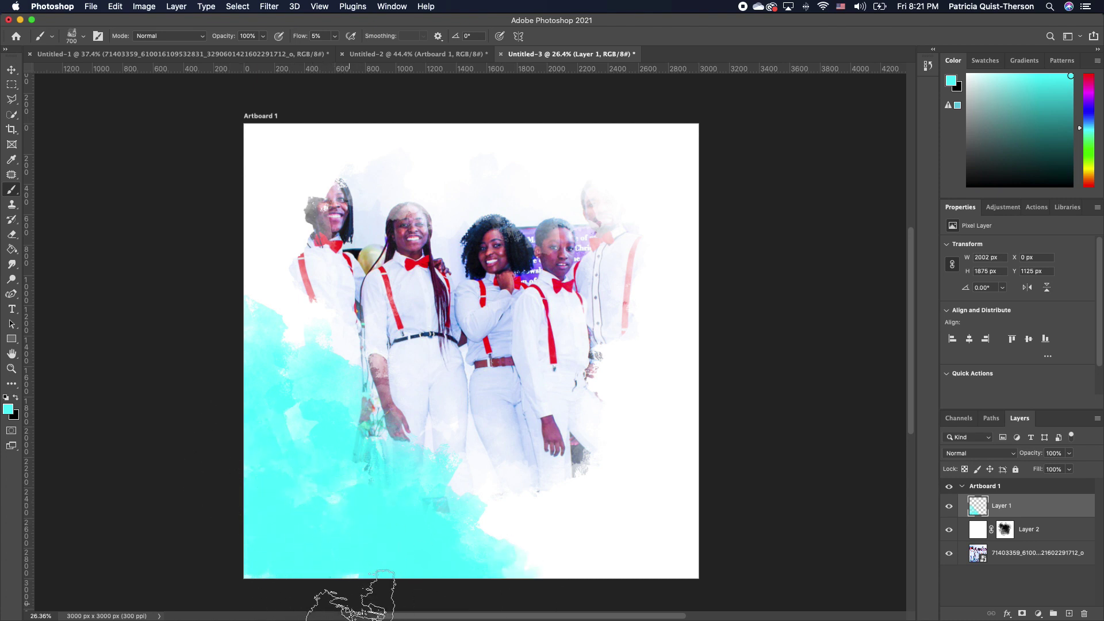
pyautogui.moveTo(279, 350)
pyautogui.mouseDown()
pyautogui.moveTo(283, 291)
pyautogui.moveTo(296, 325)
pyautogui.moveTo(283, 340)
pyautogui.moveTo(342, 361)
pyautogui.mouseUp()
pyautogui.moveTo(529, 555)
pyautogui.mouseDown()
pyautogui.moveTo(579, 530)
pyautogui.moveTo(501, 542)
pyautogui.mouseUp()
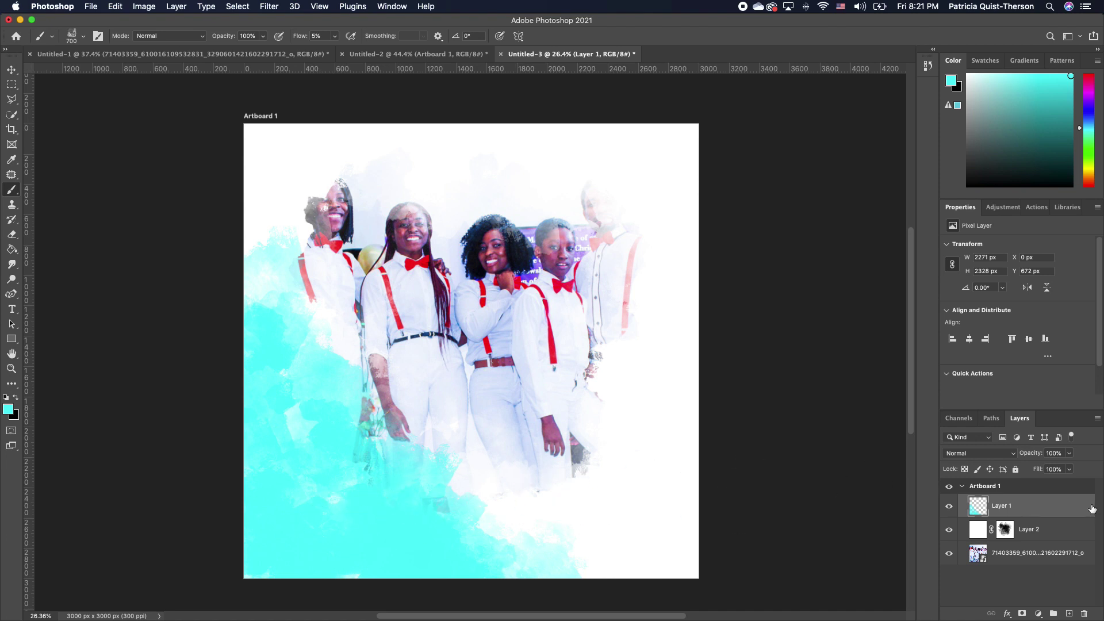
# Mask Layer 1, paint black to fade the cyan splash's edge, and add a new empty layer
pyautogui.click(1023, 613)
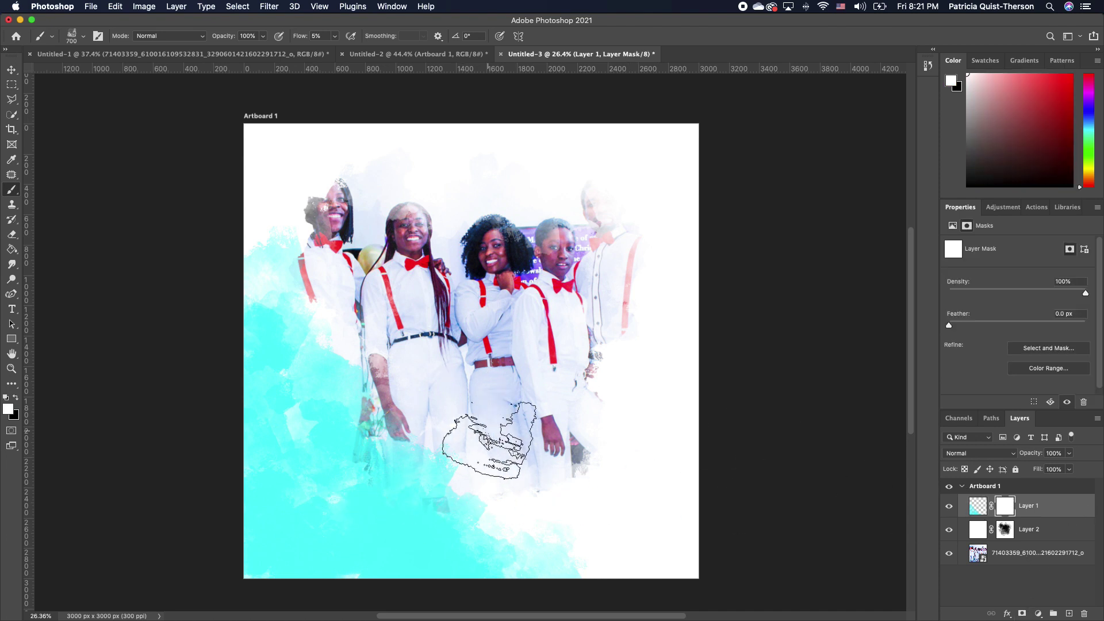
pyautogui.click(17, 398)
pyautogui.moveTo(290, 167)
pyautogui.mouseDown()
pyautogui.moveTo(279, 215)
pyautogui.moveTo(293, 241)
pyautogui.moveTo(598, 501)
pyautogui.moveTo(555, 587)
pyautogui.moveTo(653, 518)
pyautogui.moveTo(661, 496)
pyautogui.mouseUp()
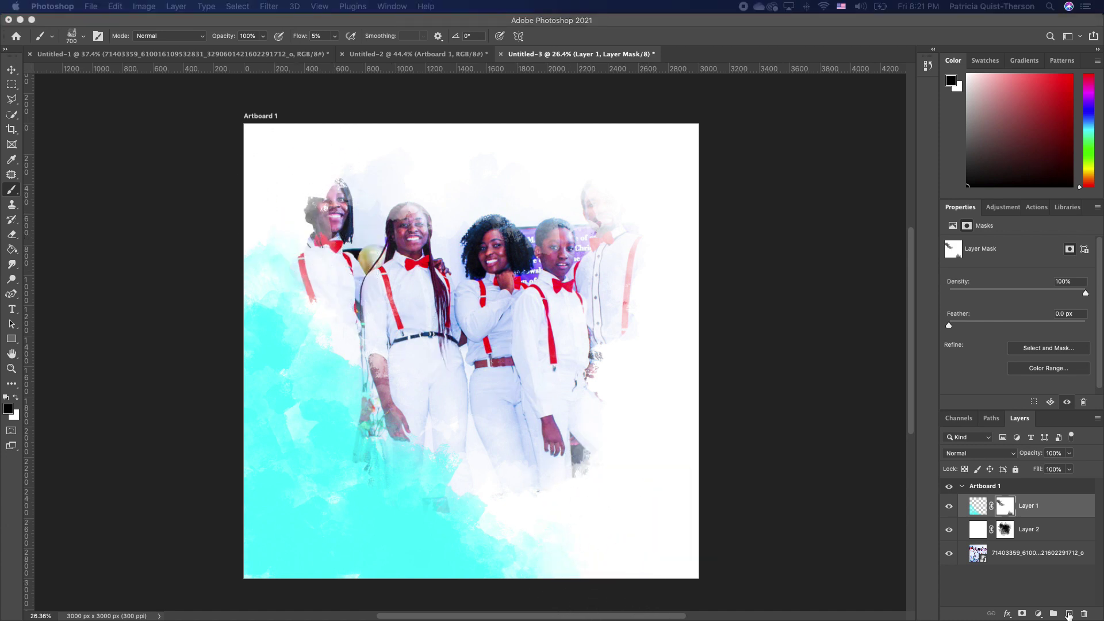
pyautogui.click(1069, 614)
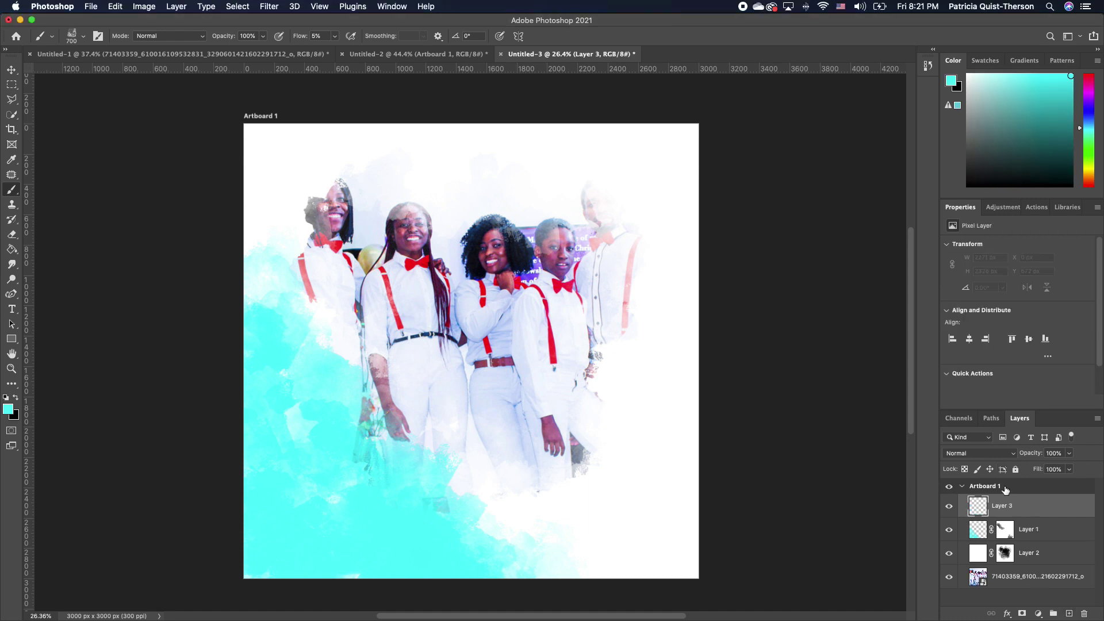
# Paint a magenta watercolour splash across the top-right of the poster on Layer 3
pyautogui.click(8, 410)
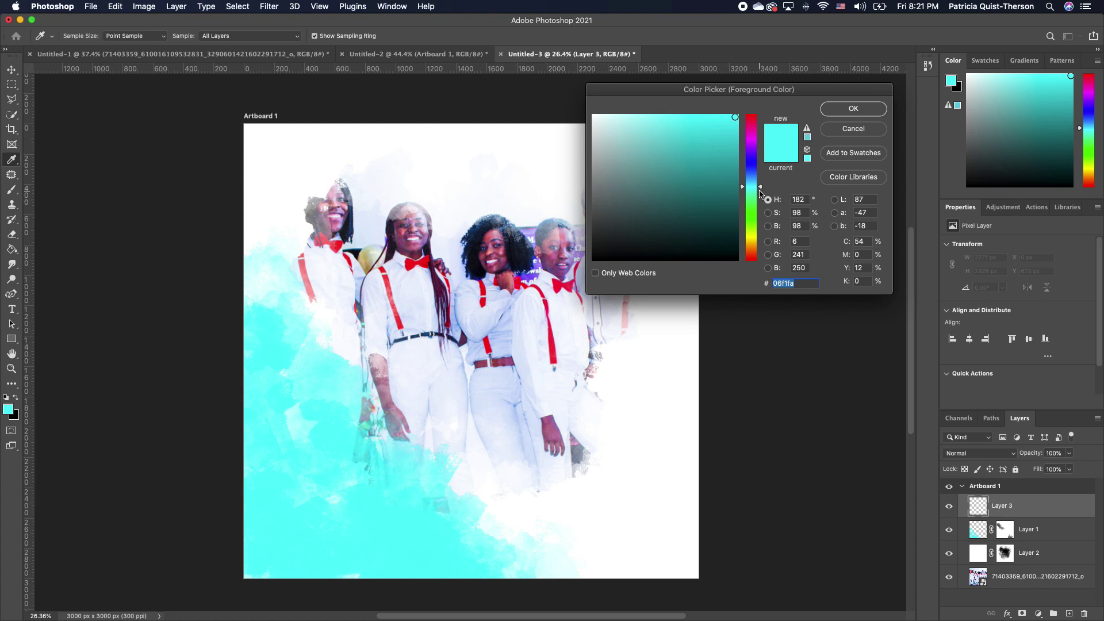
pyautogui.moveTo(759, 190); pyautogui.dragTo(759, 138)
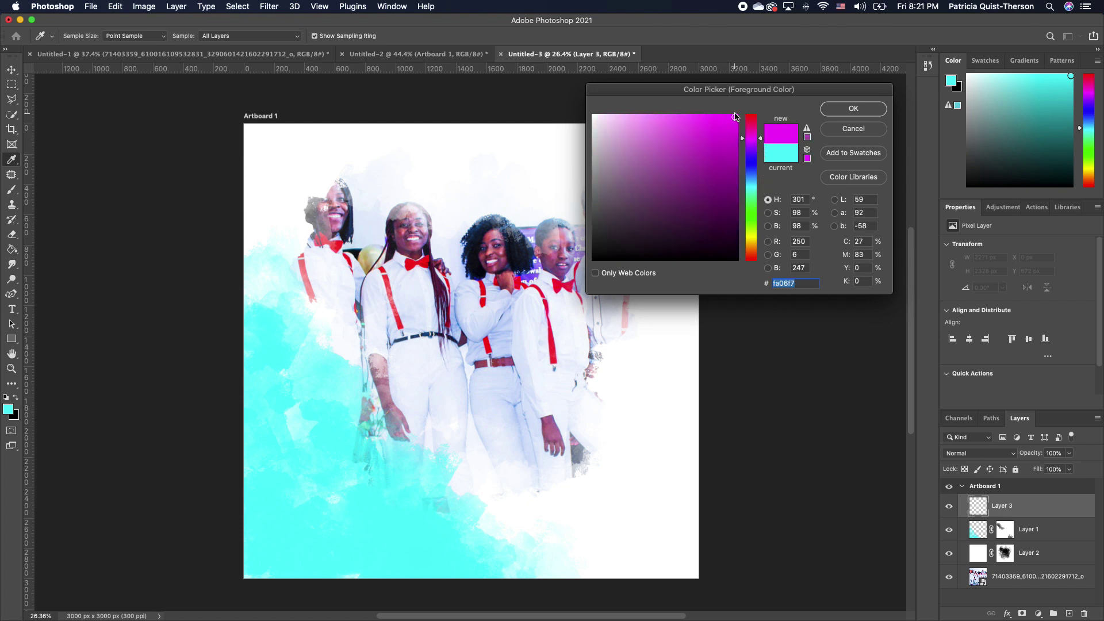
pyautogui.click(854, 109)
pyautogui.press('b')
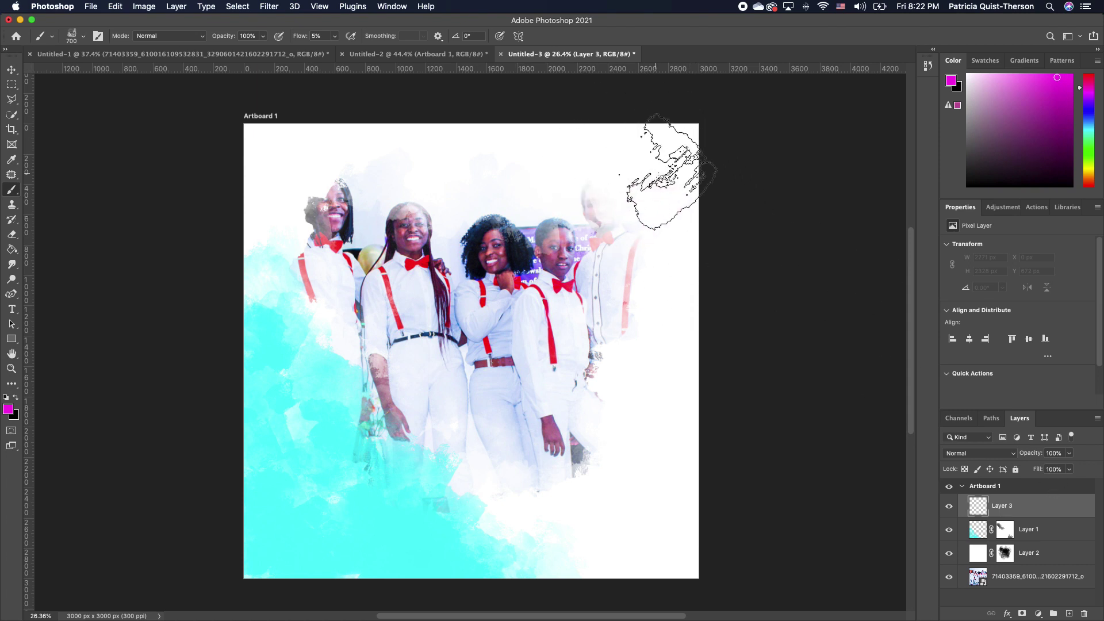
pyautogui.moveTo(661, 173)
pyautogui.mouseDown()
pyautogui.moveTo(573, 117)
pyautogui.moveTo(679, 325)
pyautogui.moveTo(720, 127)
pyautogui.moveTo(724, 206)
pyautogui.moveTo(702, 226)
pyautogui.moveTo(706, 430)
pyautogui.moveTo(661, 340)
pyautogui.moveTo(695, 271)
pyautogui.moveTo(536, 147)
pyautogui.moveTo(467, 125)
pyautogui.moveTo(538, 121)
pyautogui.moveTo(510, 172)
pyautogui.moveTo(584, 205)
pyautogui.moveTo(644, 270)
pyautogui.moveTo(605, 246)
pyautogui.moveTo(676, 398)
pyautogui.moveTo(651, 162)
pyautogui.moveTo(624, 117)
pyautogui.moveTo(720, 137)
pyautogui.moveTo(757, 413)
pyautogui.moveTo(727, 509)
pyautogui.moveTo(673, 449)
pyautogui.moveTo(734, 509)
pyautogui.moveTo(693, 290)
pyautogui.moveTo(460, 125)
pyautogui.moveTo(380, 134)
pyautogui.mouseUp()
# Add a layer mask to the magenta splash and paint on it at about 6% flow to soften it
pyautogui.click(334, 36)
pyautogui.moveTo(336, 49); pyautogui.dragTo(333, 49)
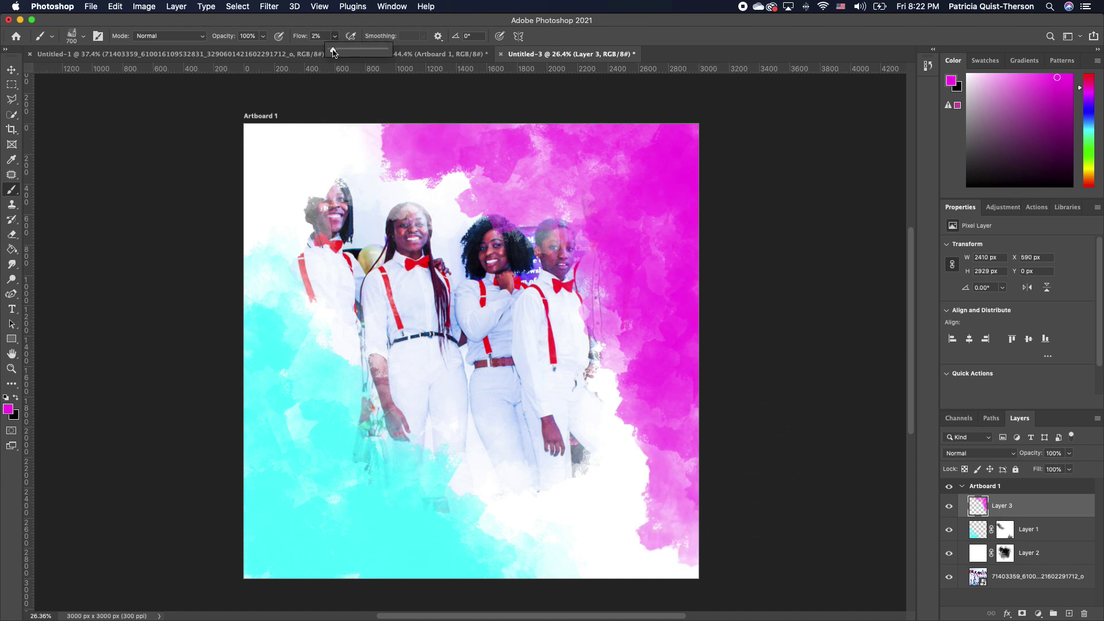
pyautogui.click(1022, 614)
pyautogui.click(16, 398)
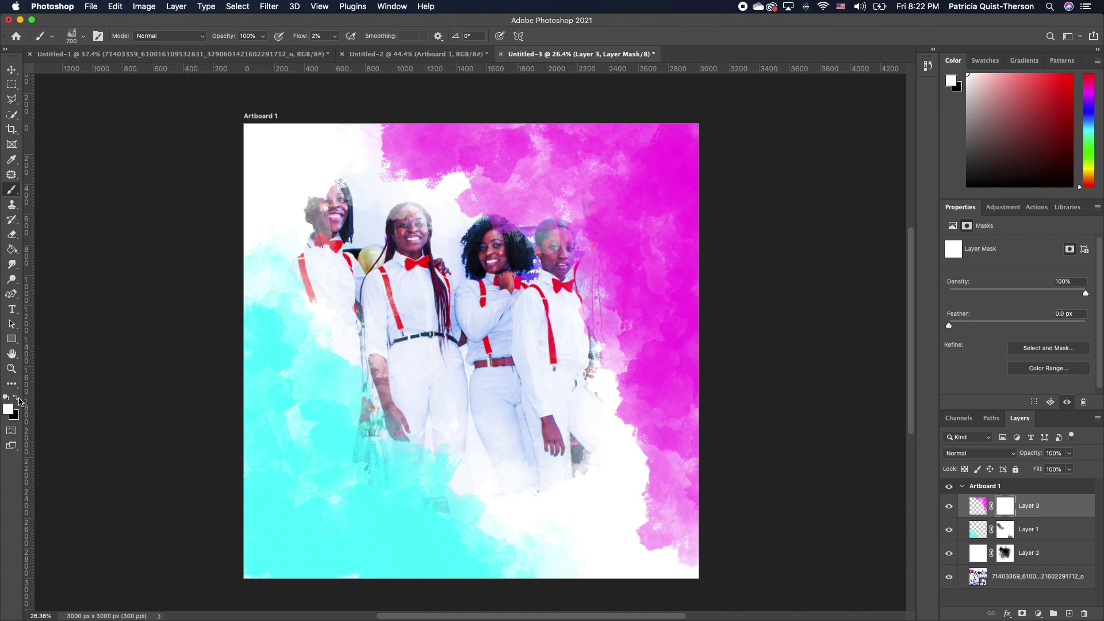
pyautogui.click(335, 36)
pyautogui.moveTo(333, 50); pyautogui.dragTo(336, 52)
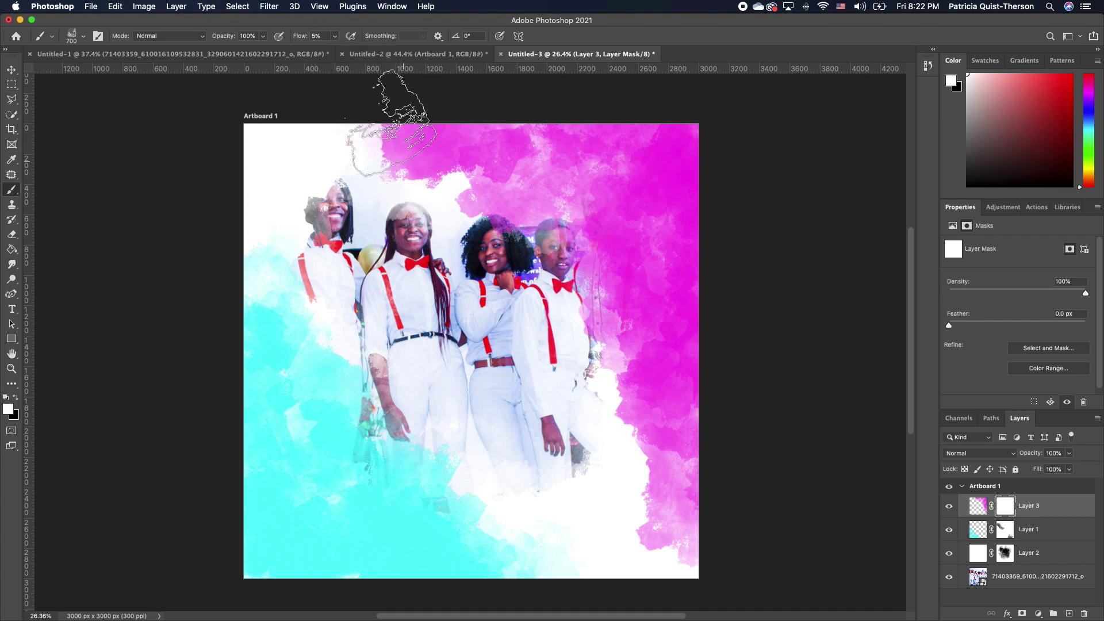
pyautogui.moveTo(407, 77); pyautogui.dragTo(433, 353)
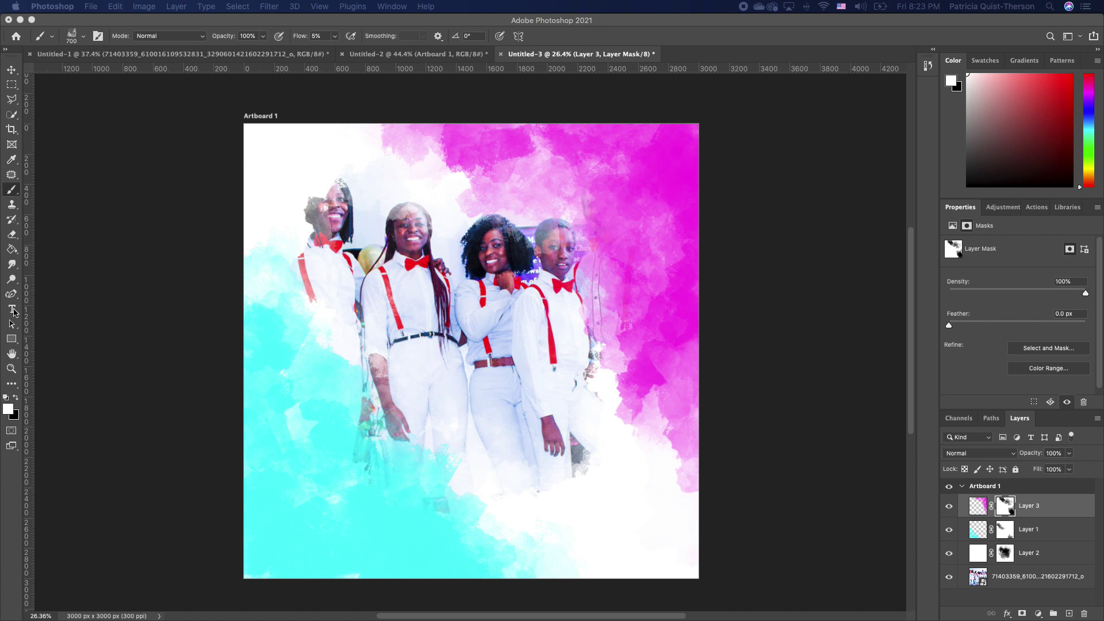
# Select the Type tool and shift the foreground hue from red toward orange
pyautogui.click(13, 309)
pyautogui.click(8, 409)
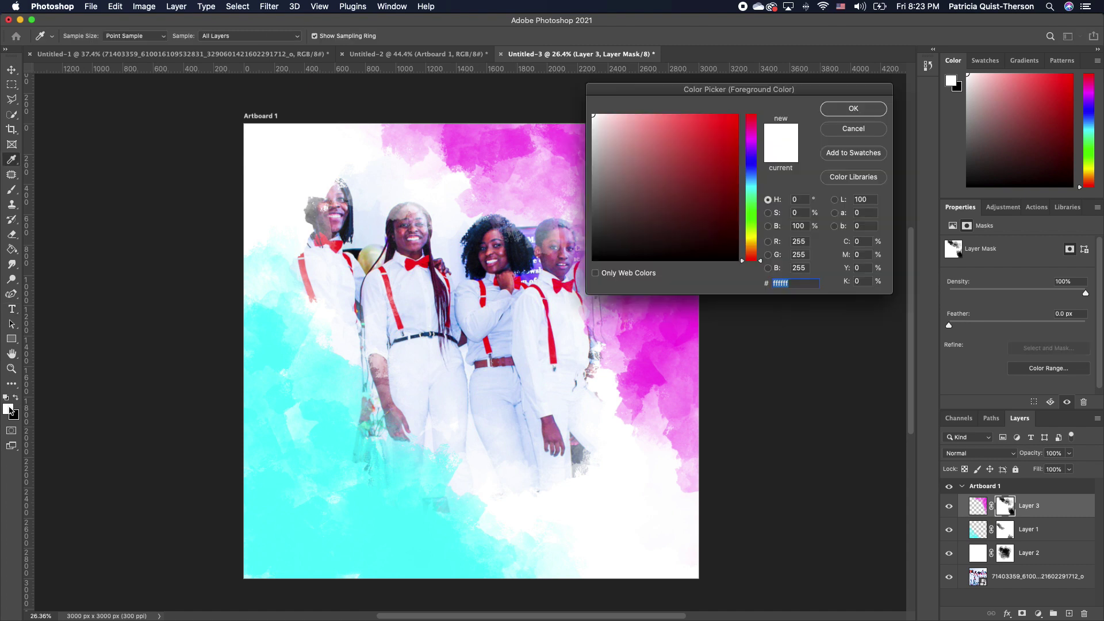
pyautogui.moveTo(763, 270); pyautogui.dragTo(761, 241)
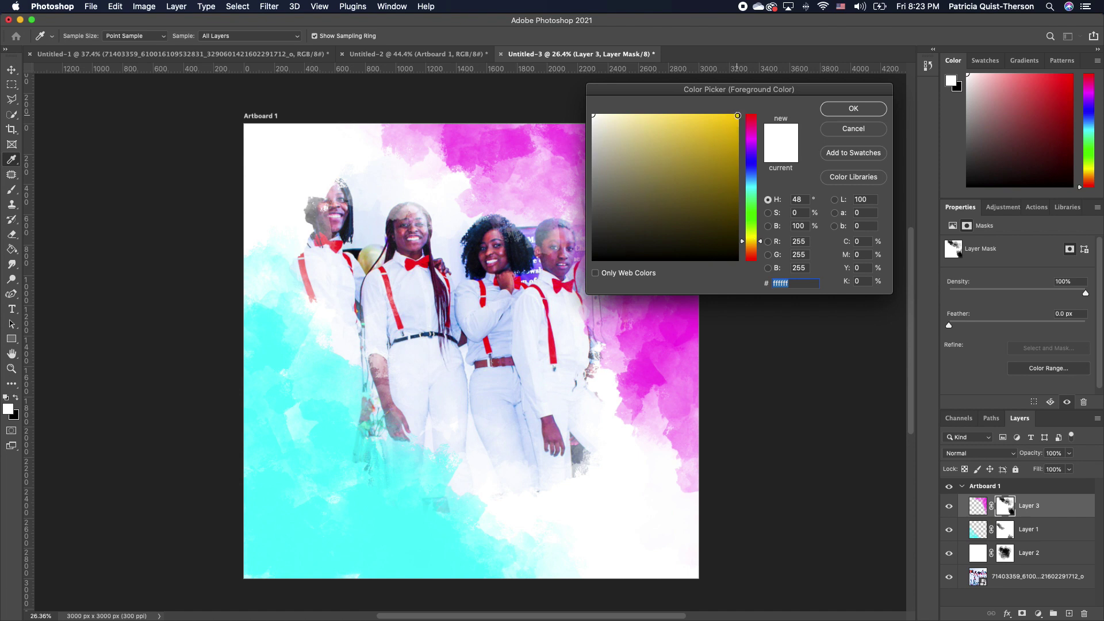
# Type 'Join' in bright yellow Amalfi Coast script on the photo and scale it up
pyautogui.click(737, 116)
pyautogui.click(857, 112)
pyautogui.press('t')
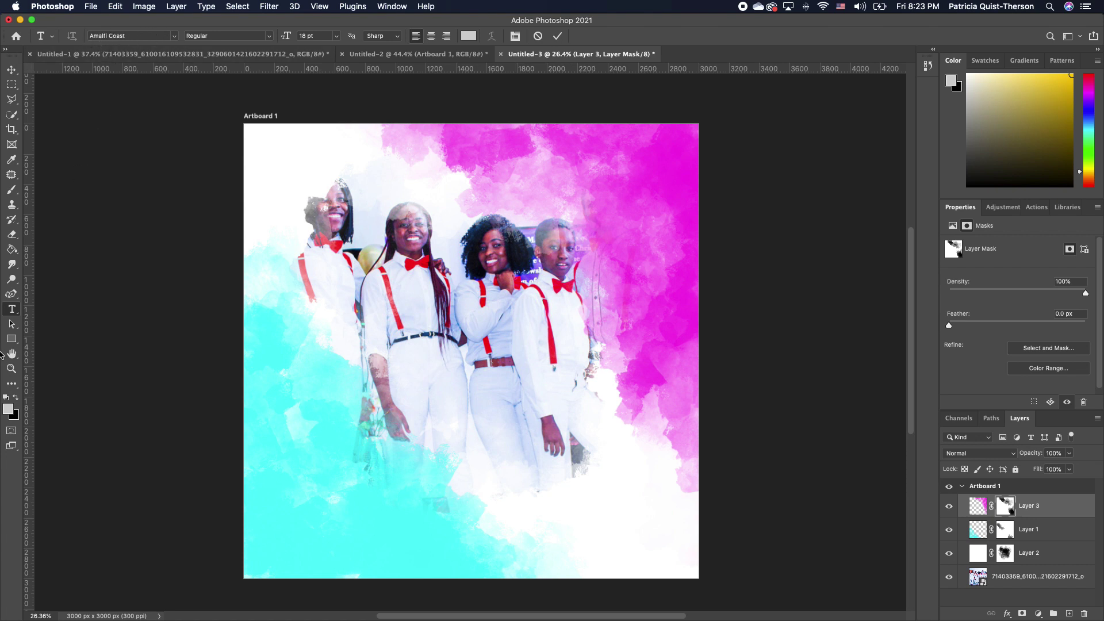
pyautogui.press('super+2')
pyautogui.click(350, 379)
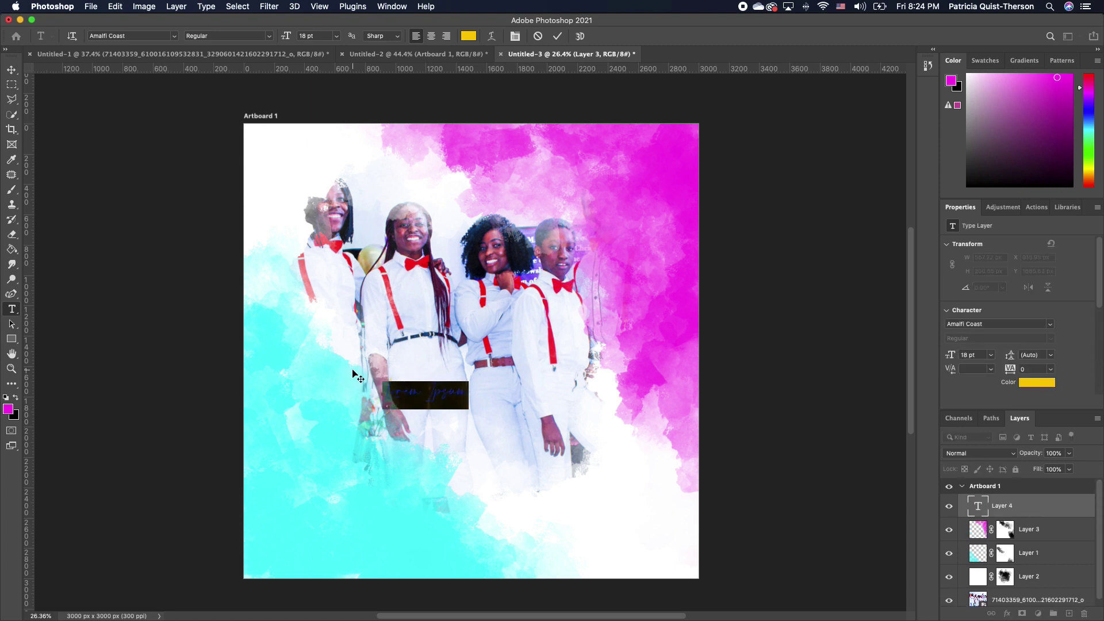
pyautogui.write('Join')
pyautogui.press('super+Return')
pyautogui.moveTo(471, 330); pyautogui.dragTo(469, 387)
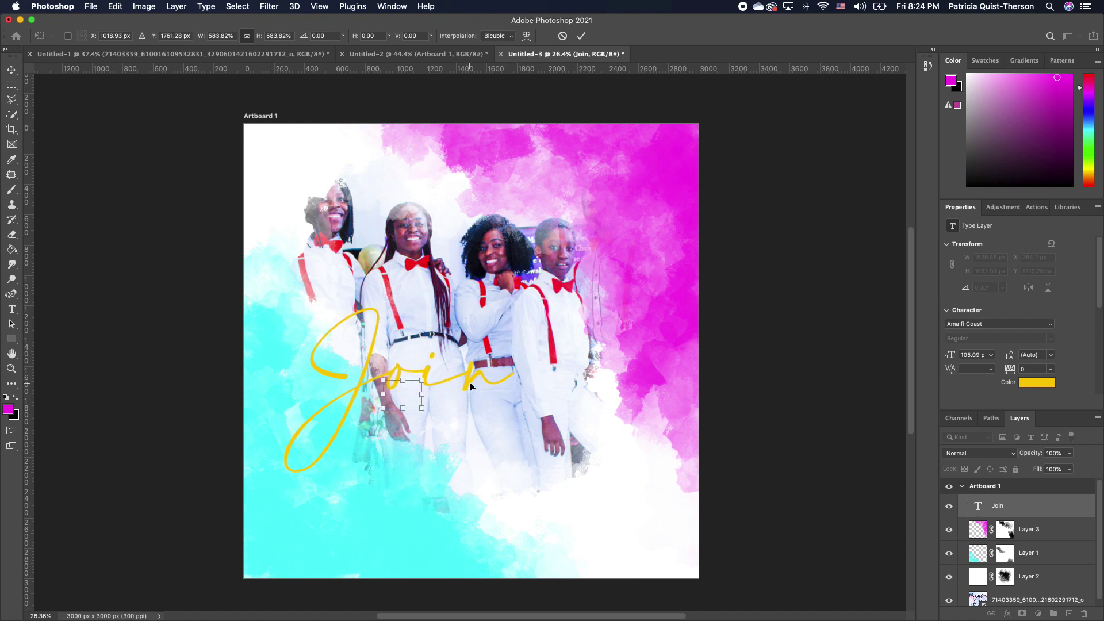
pyautogui.press('Return')
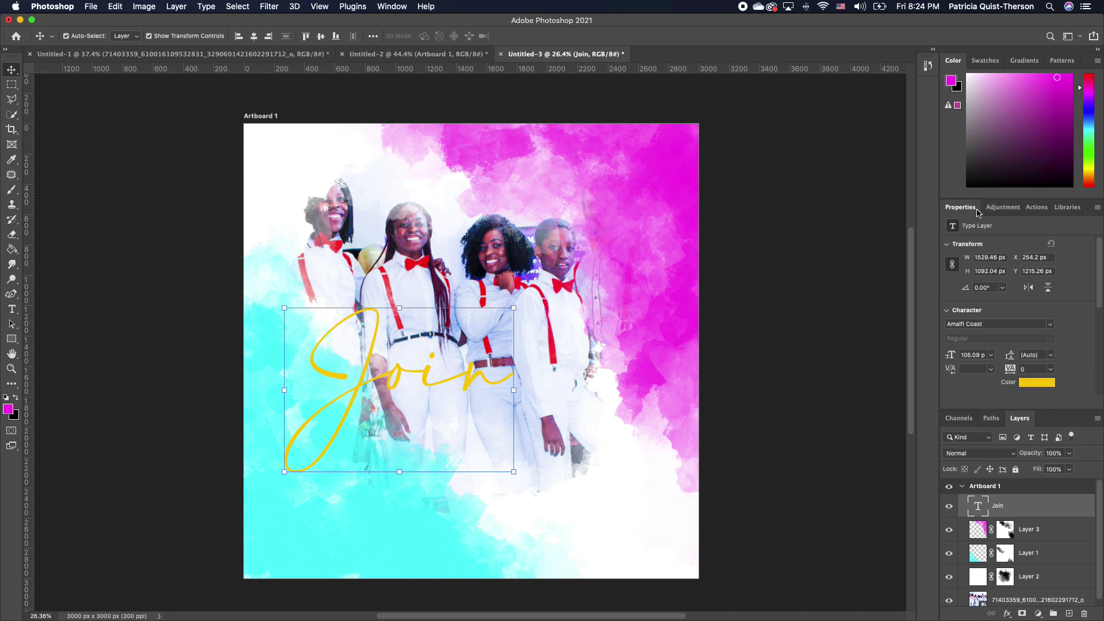
# Tighten tracking to -220, add 'Us' to read 'Join Us', and move it toward the centre
pyautogui.moveTo(1012, 375); pyautogui.dragTo(1005, 375)
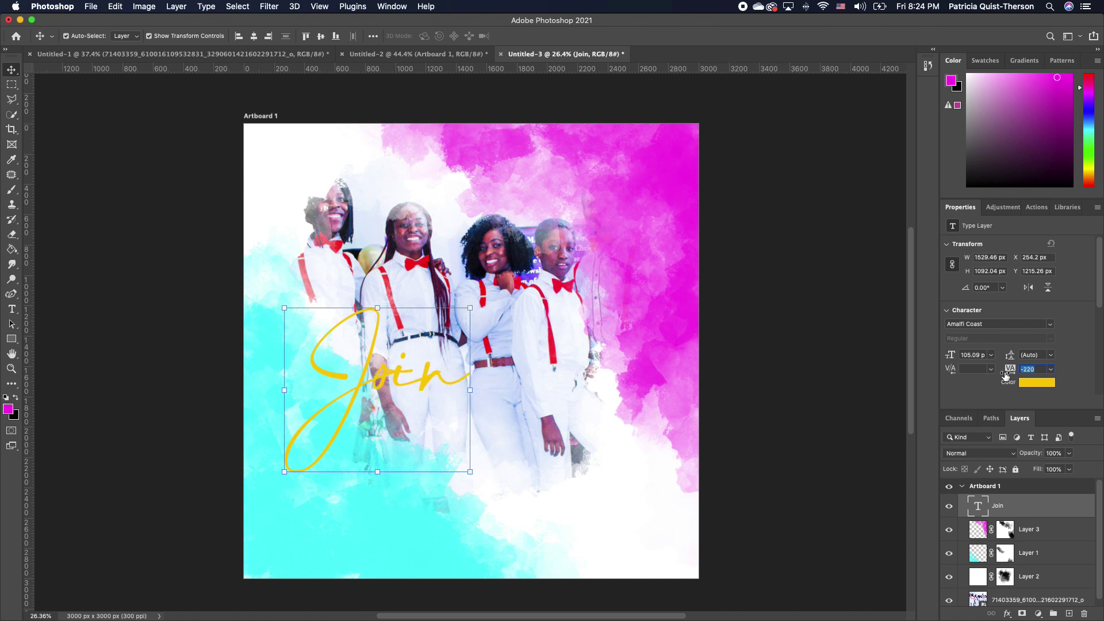
pyautogui.click(18, 312)
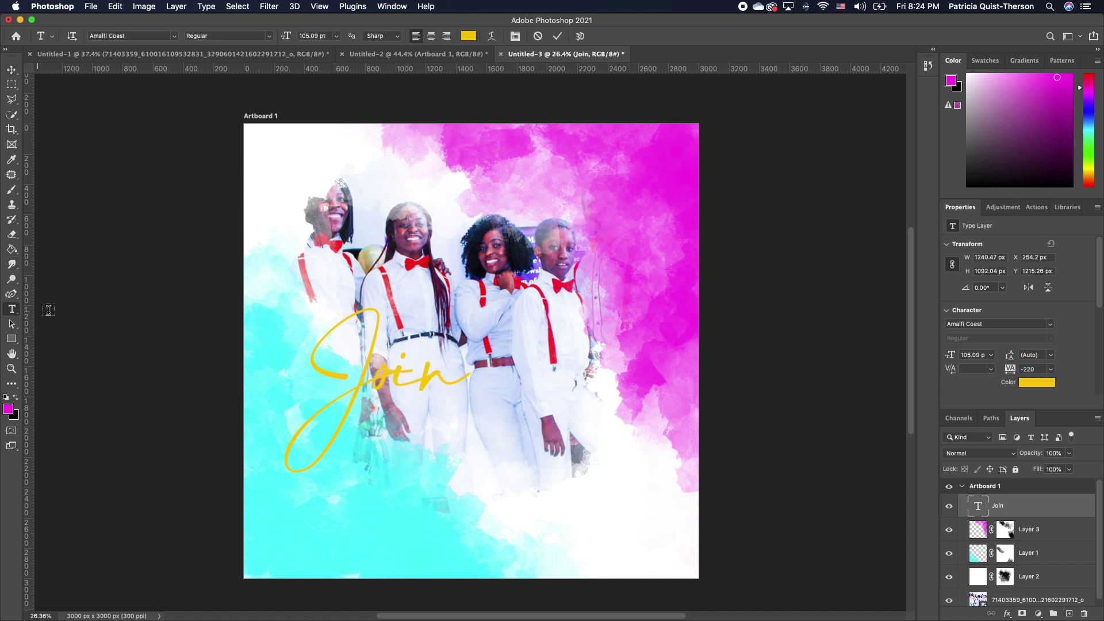
pyautogui.click(463, 379)
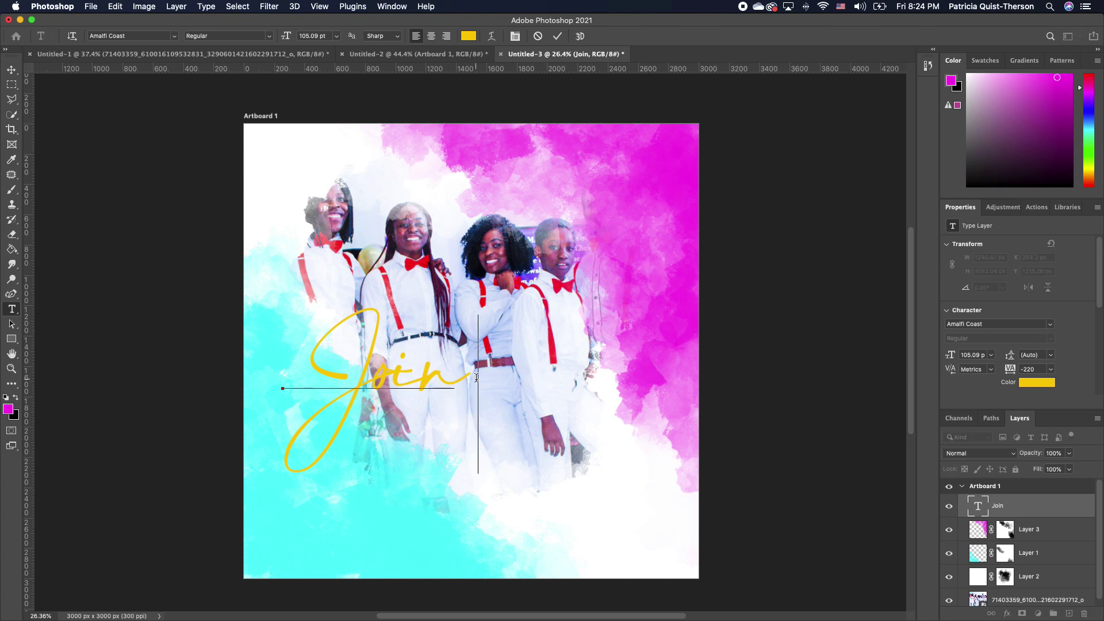
pyautogui.write('Us')
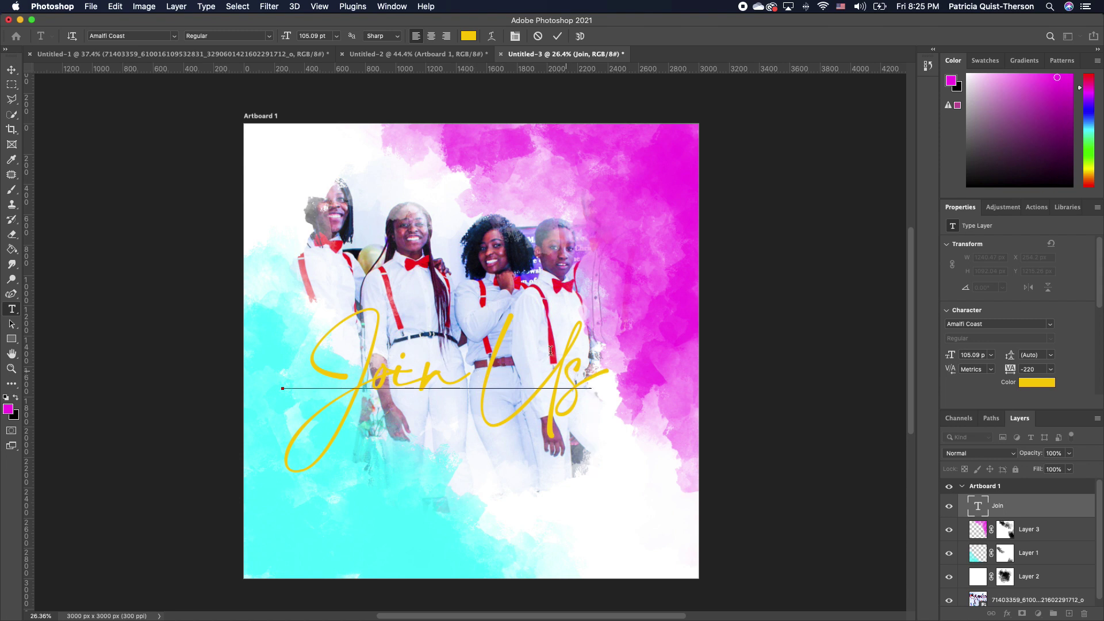
pyautogui.click(12, 69)
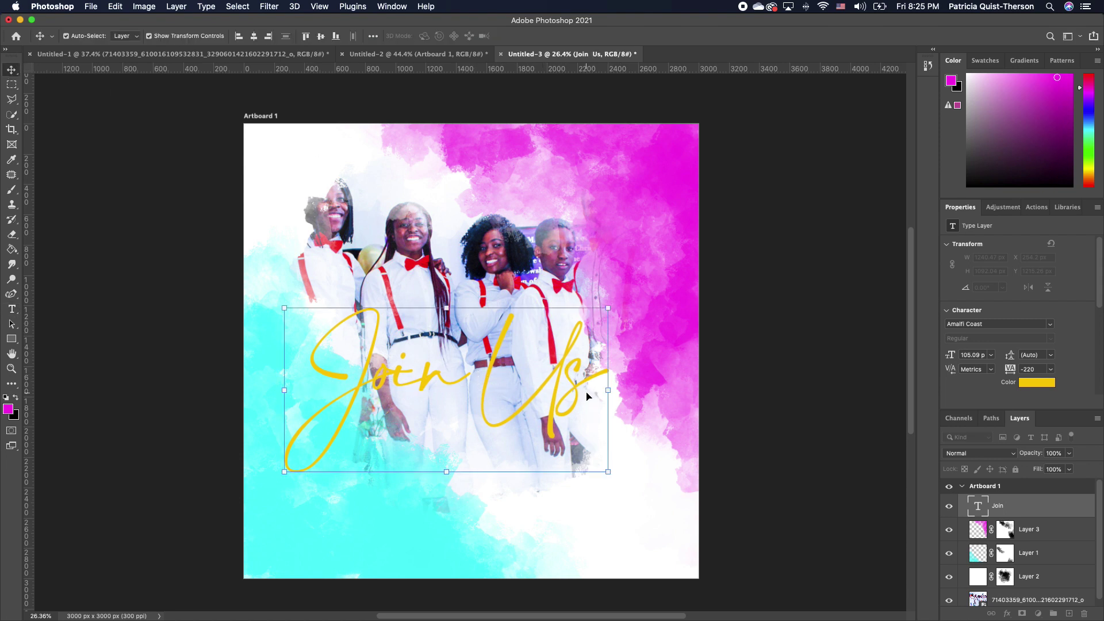
pyautogui.moveTo(578, 392)
pyautogui.mouseDown()
pyautogui.moveTo(592, 391)
pyautogui.moveTo(591, 405)
pyautogui.mouseUp()
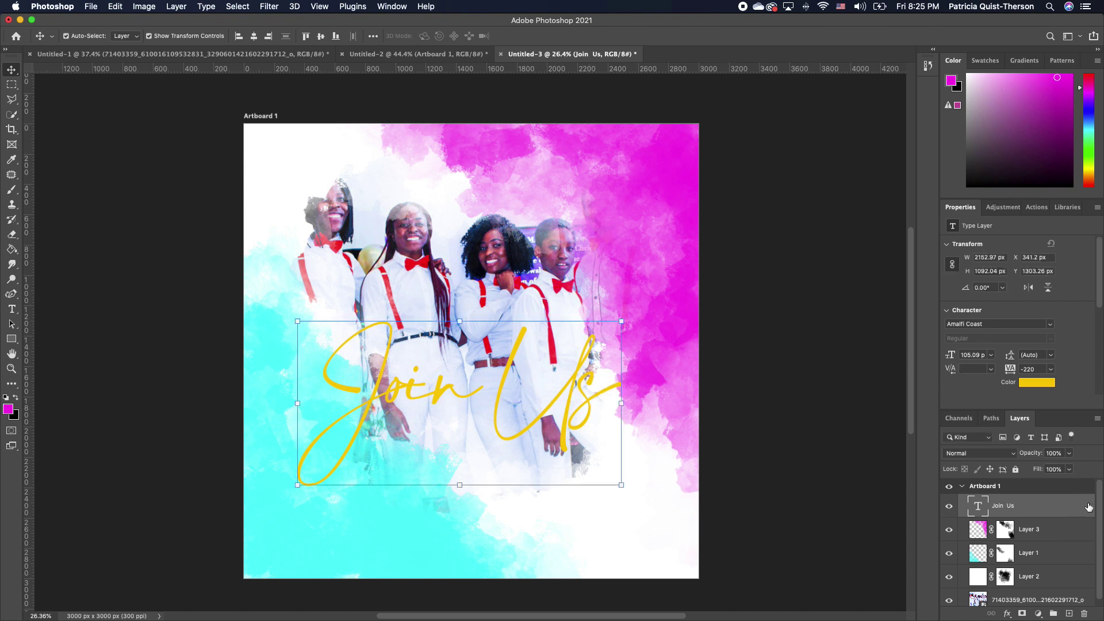
pyautogui.press('space')
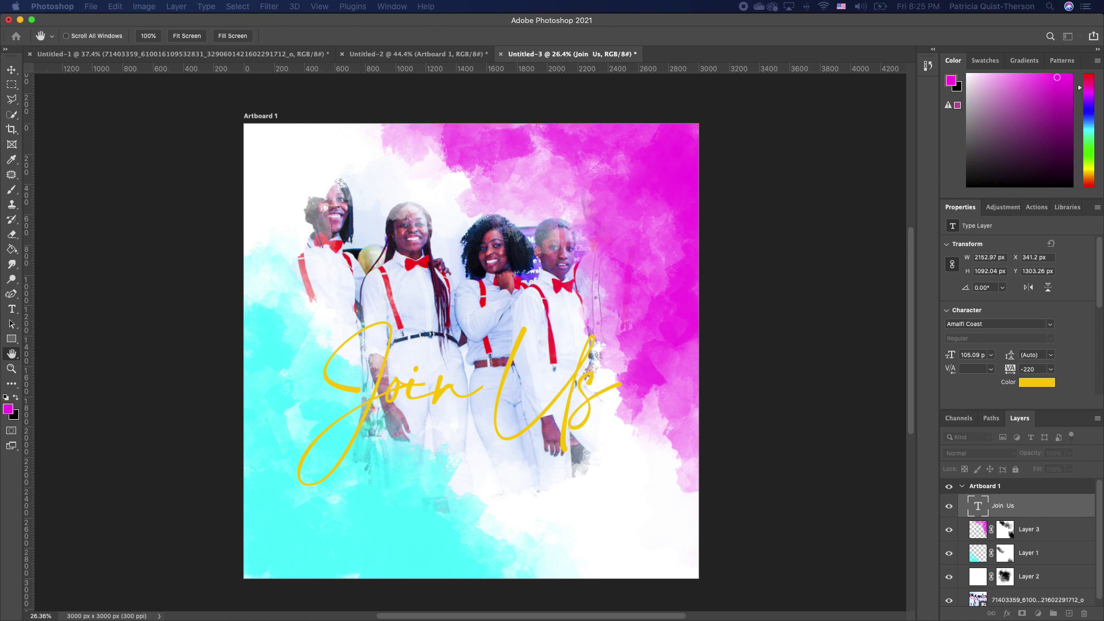
# Add a black Drop Shadow to the Join Us layer with 10 px distance and 14% spread
pyautogui.doubleClick(1035, 506)
pyautogui.moveTo(737, 133); pyautogui.dragTo(961, 129)
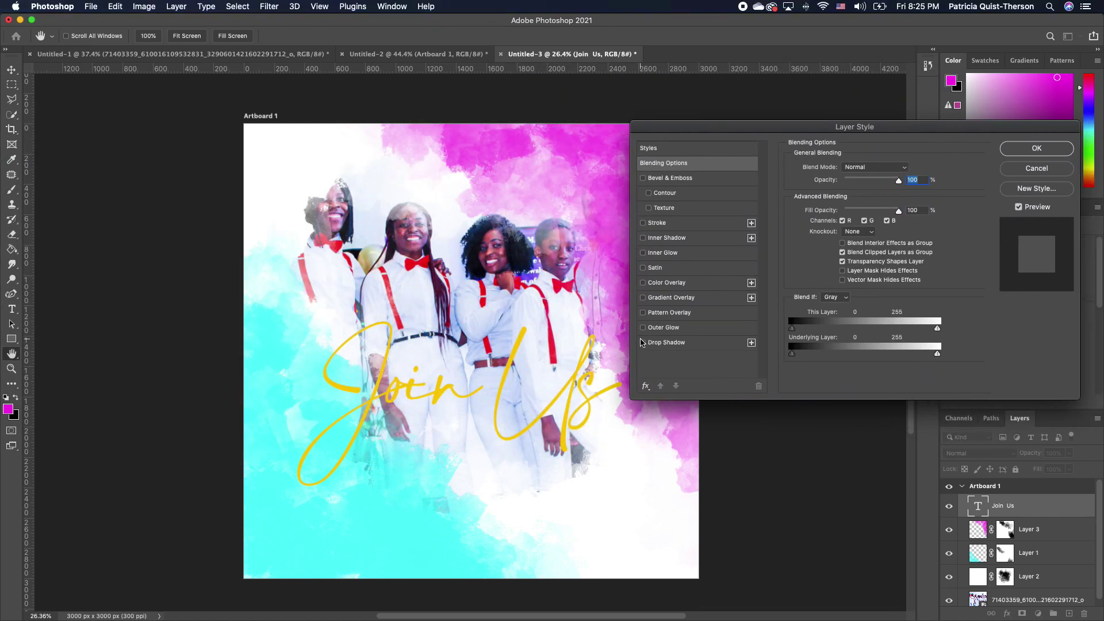
pyautogui.click(643, 343)
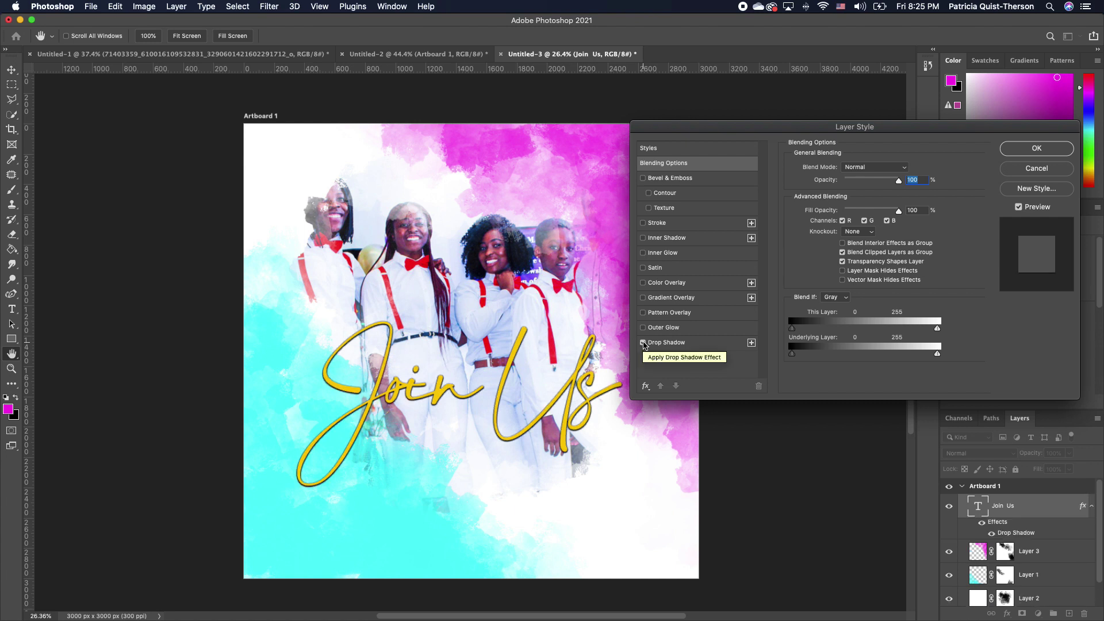
pyautogui.click(712, 349)
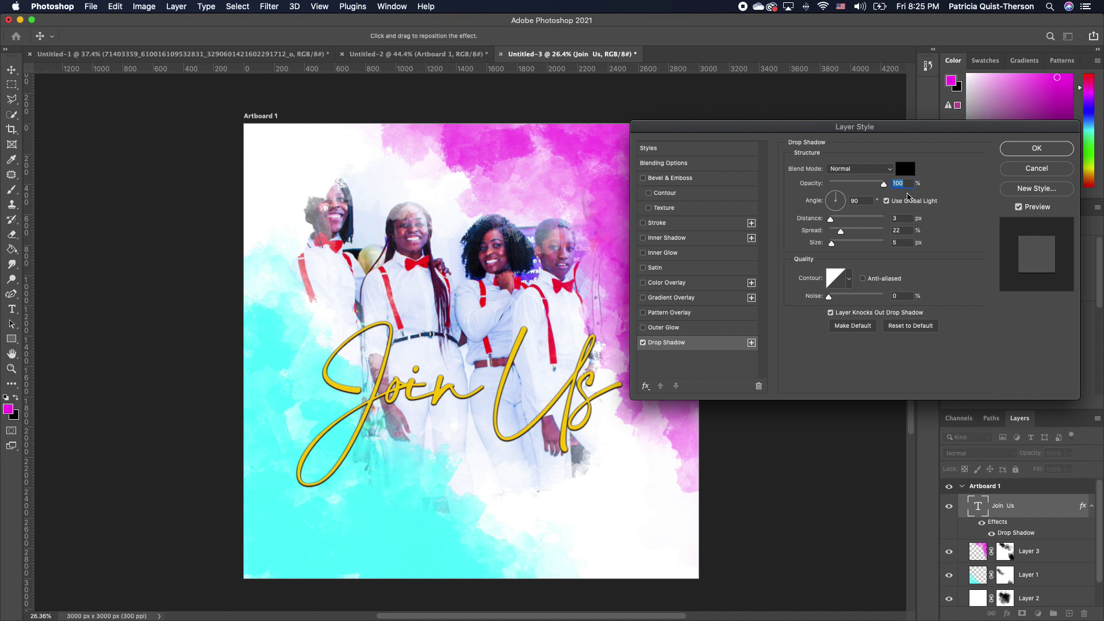
pyautogui.moveTo(830, 220); pyautogui.dragTo(837, 233)
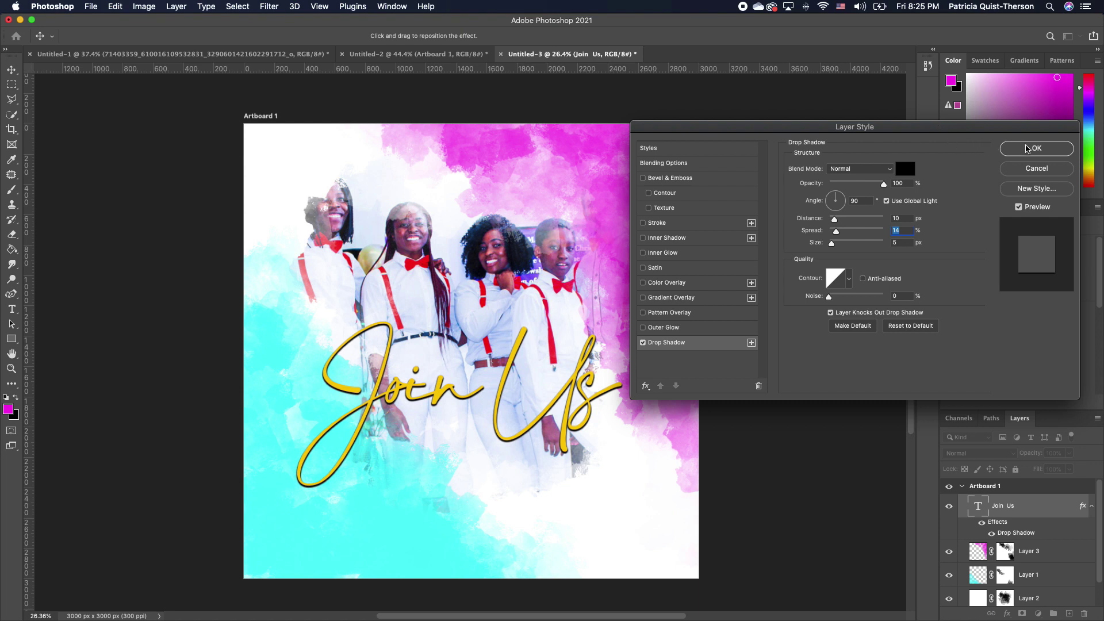
pyautogui.click(1029, 153)
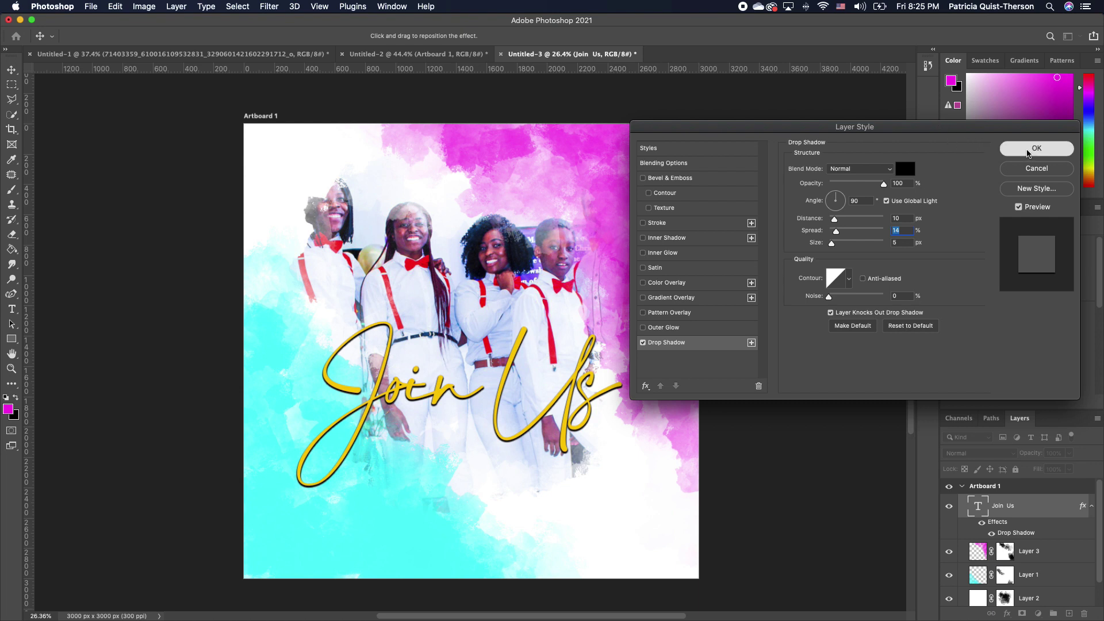
pyautogui.click(404, 239)
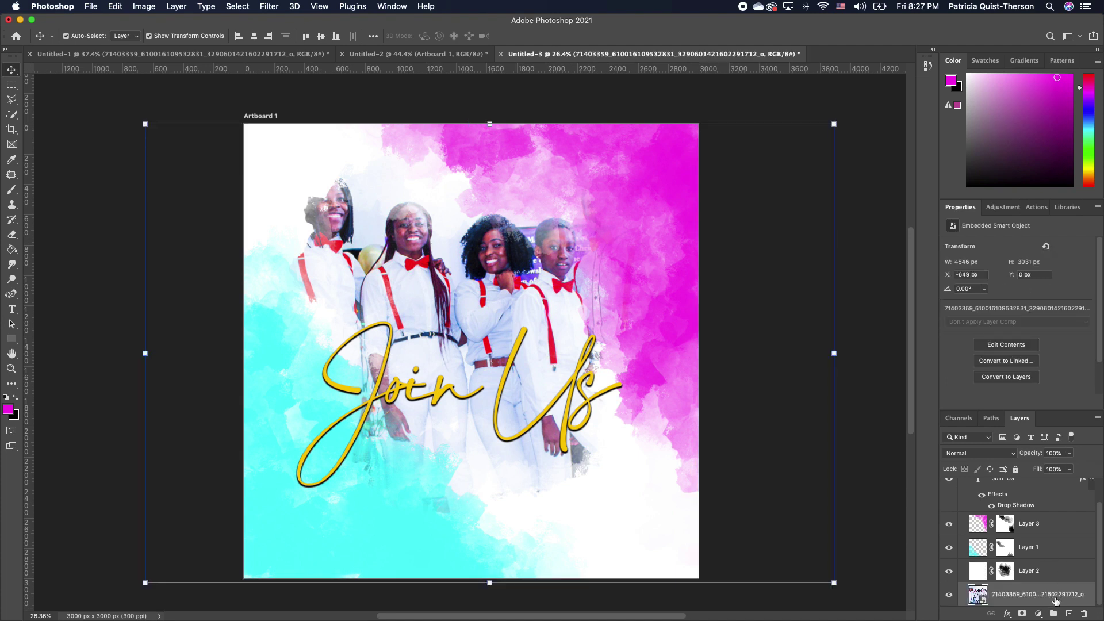
# Add a Black & White adjustment layer to turn the group photo greyscale
pyautogui.click(1039, 614)
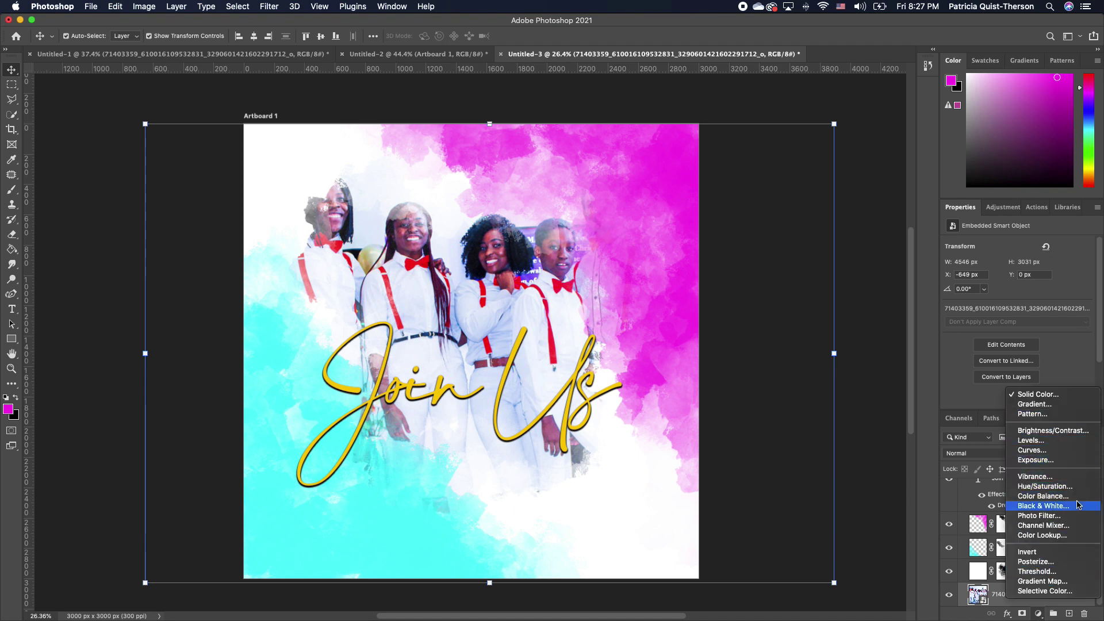
pyautogui.click(1057, 506)
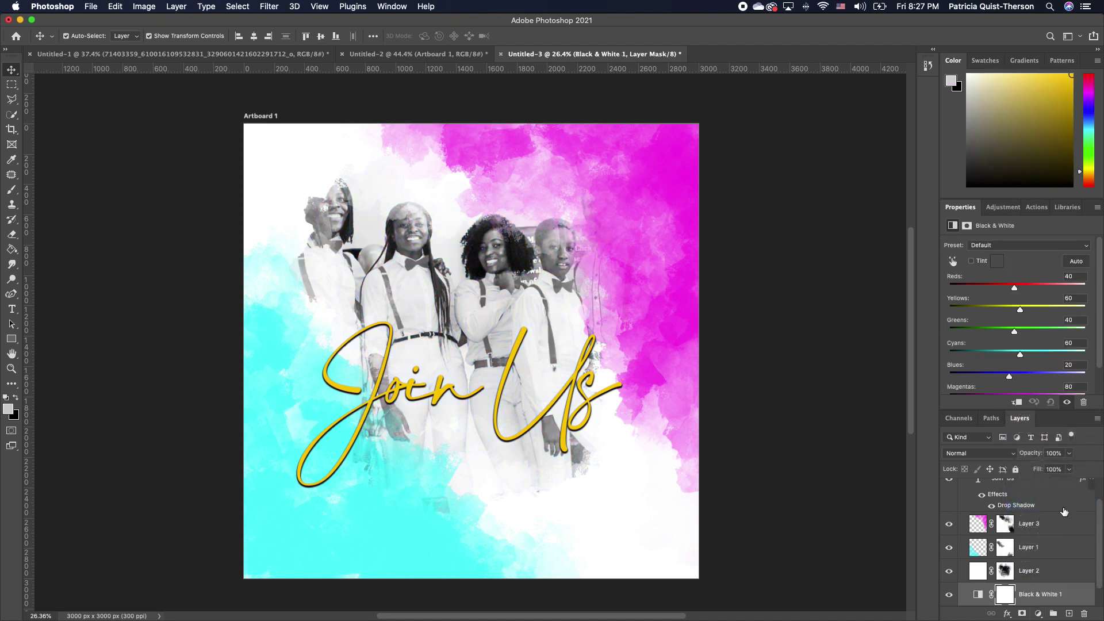
pyautogui.scroll(-3, 1093, 541)
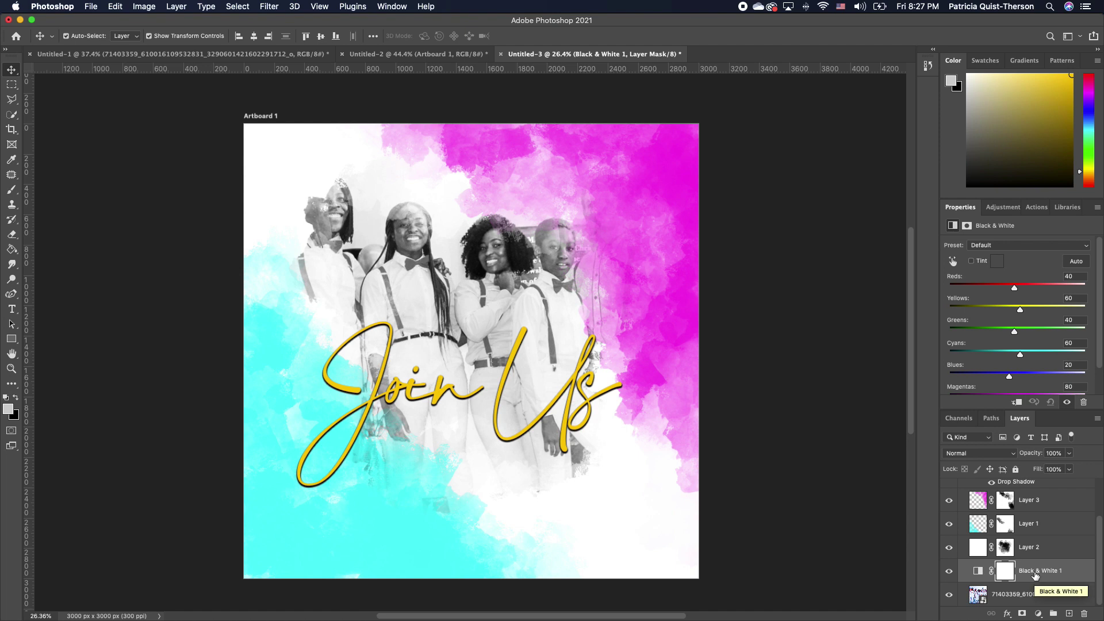
pyautogui.click(979, 564)
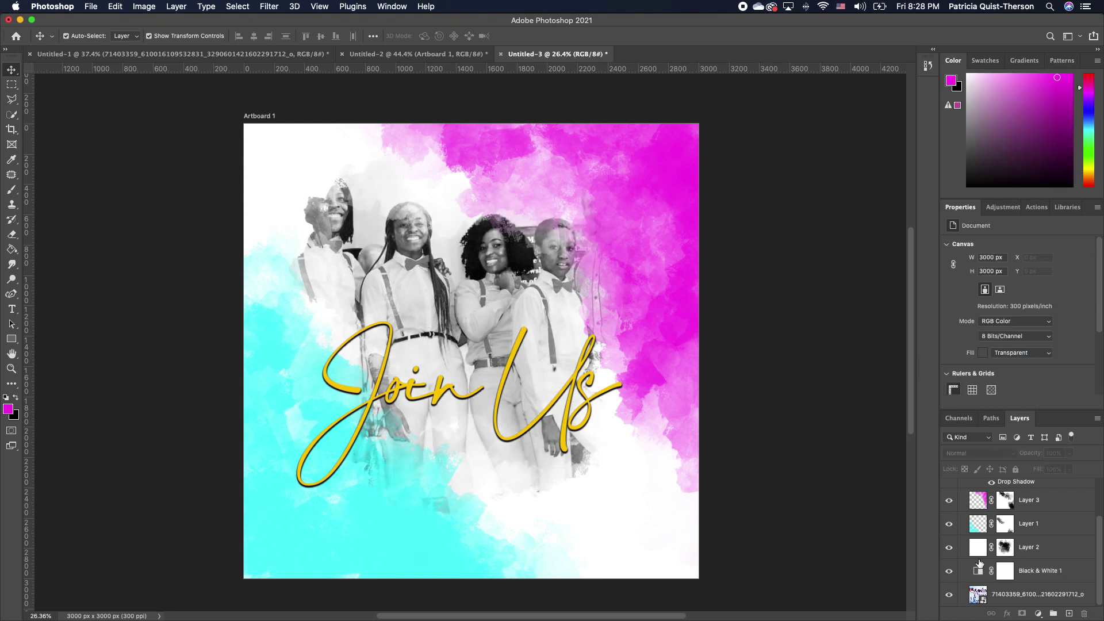
# Compare the Black & White effect with the colour original, keep it on, and raise the Join Us title slightly
pyautogui.click(950, 571)
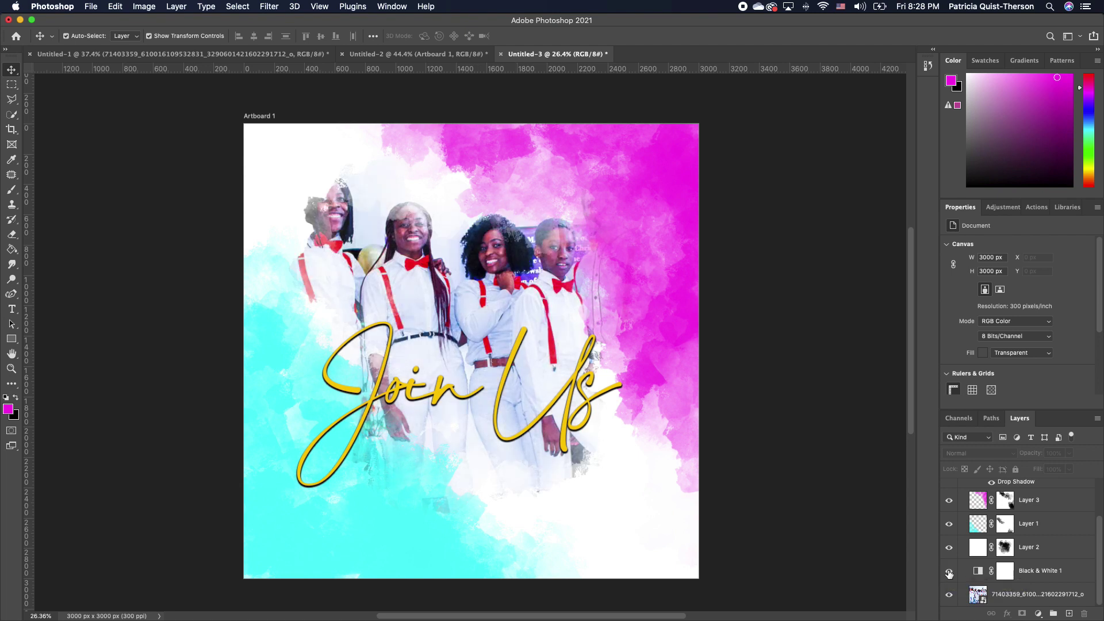
pyautogui.click(949, 571)
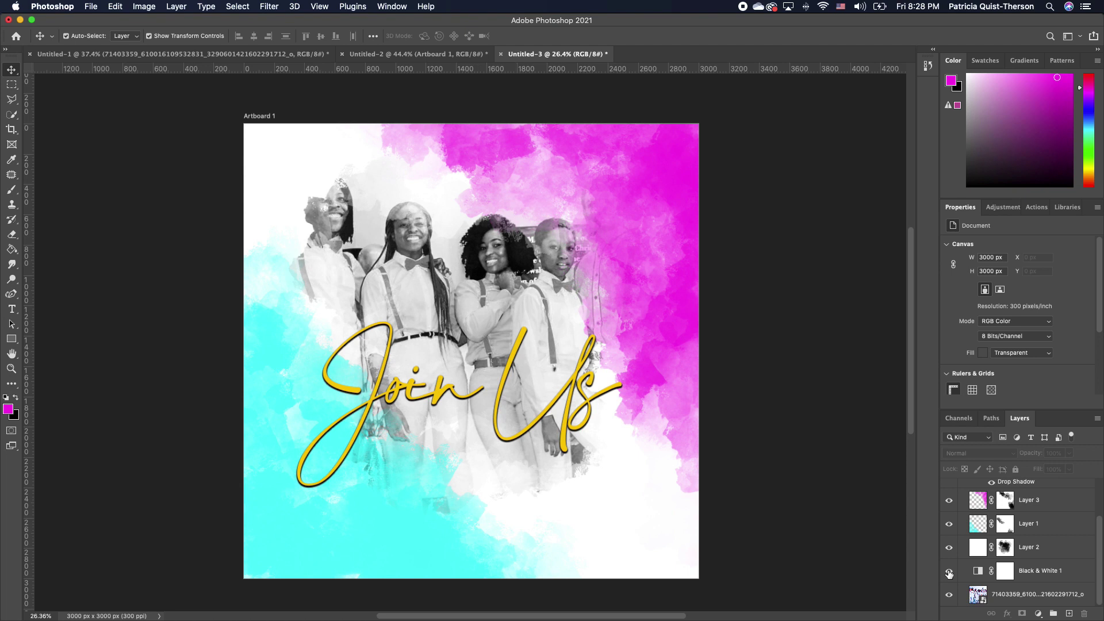
pyautogui.click(949, 572)
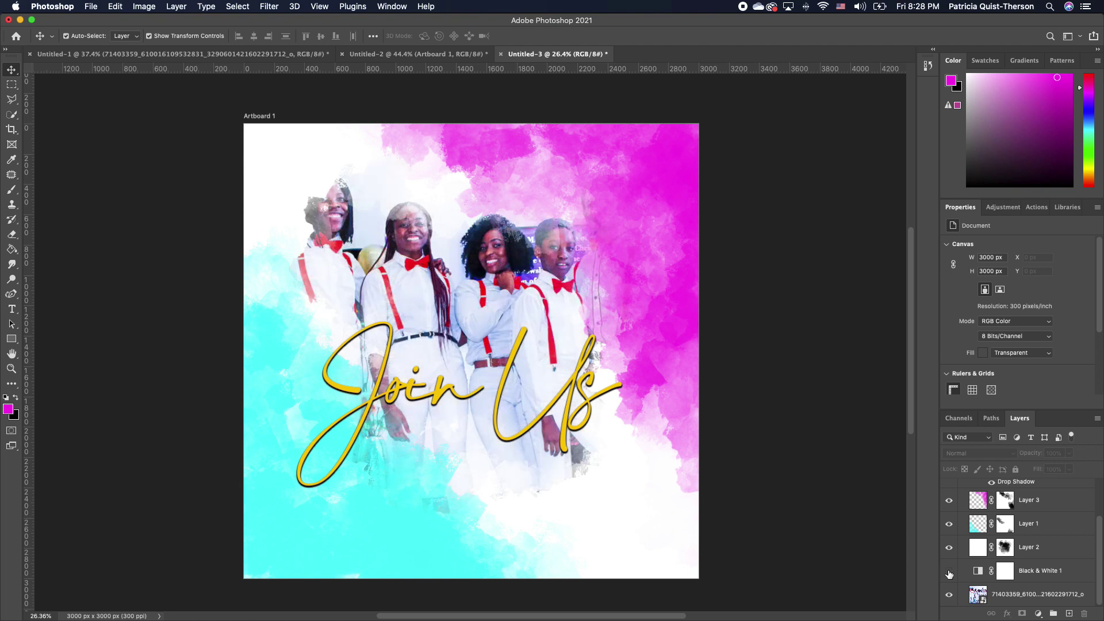
pyautogui.click(950, 571)
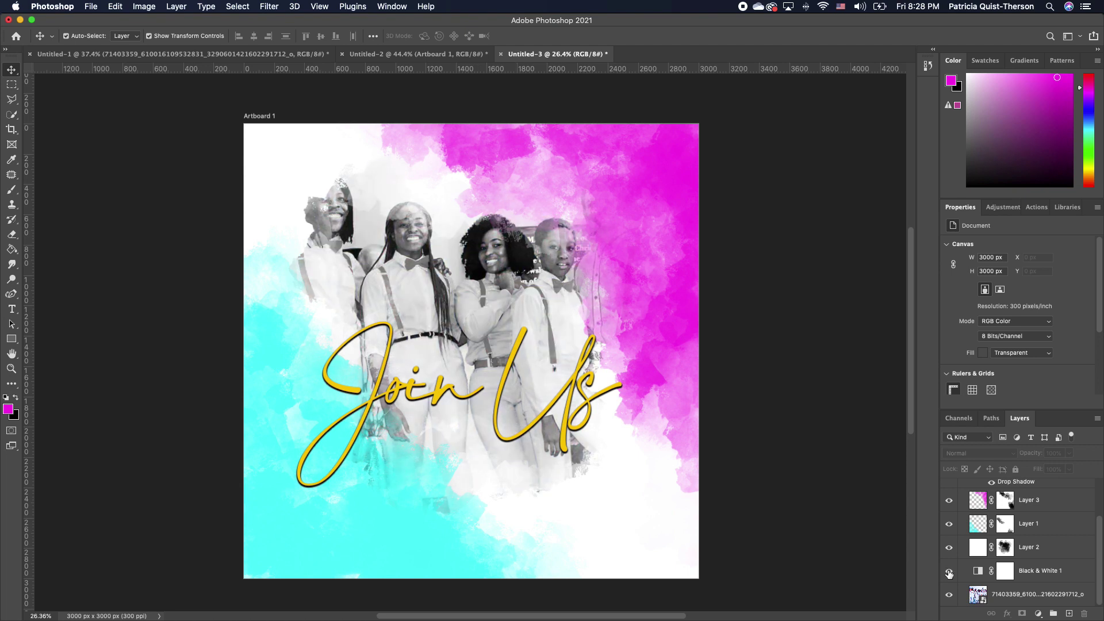
pyautogui.moveTo(567, 400); pyautogui.dragTo(571, 374)
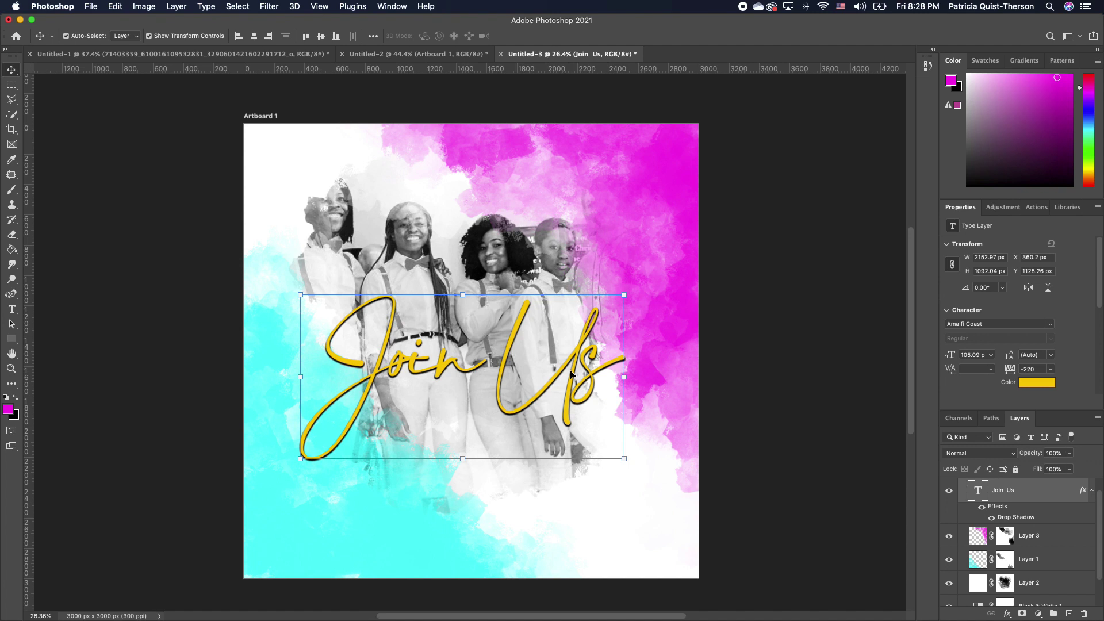
# Add a small text line below the Join Us title, shift it left, and set it in All Round Gothic
pyautogui.click(12, 310)
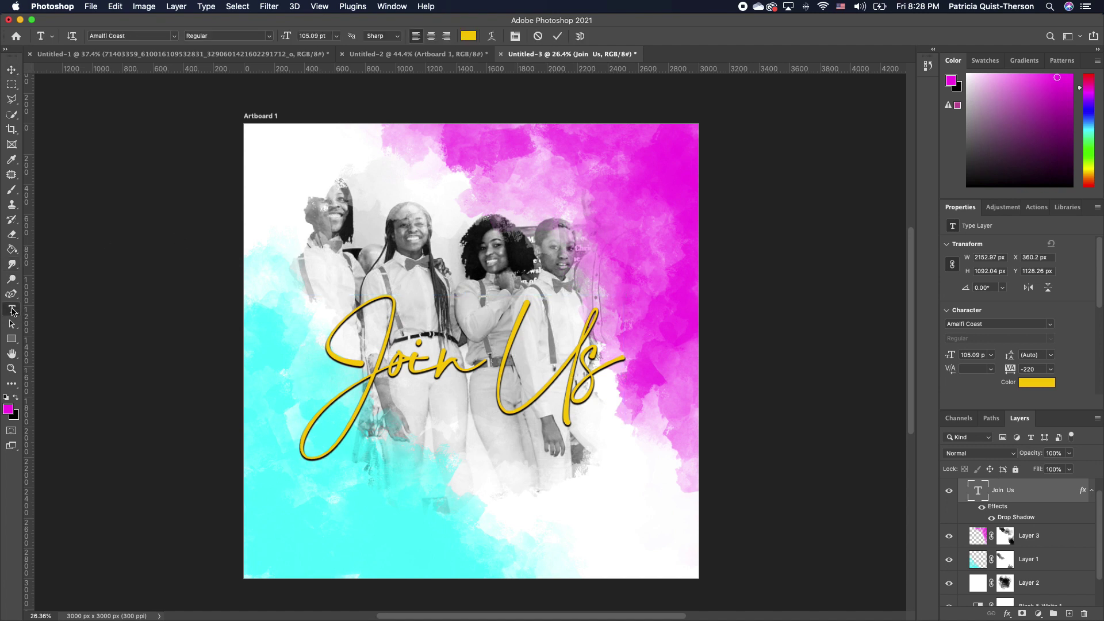
pyautogui.click(15, 397)
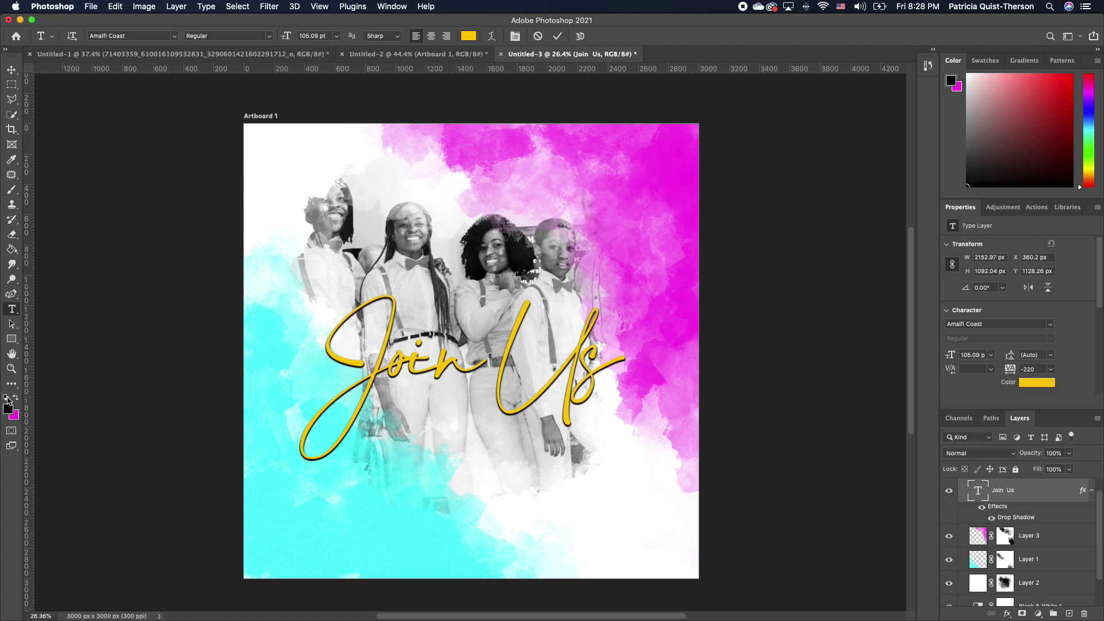
pyautogui.click(371, 551)
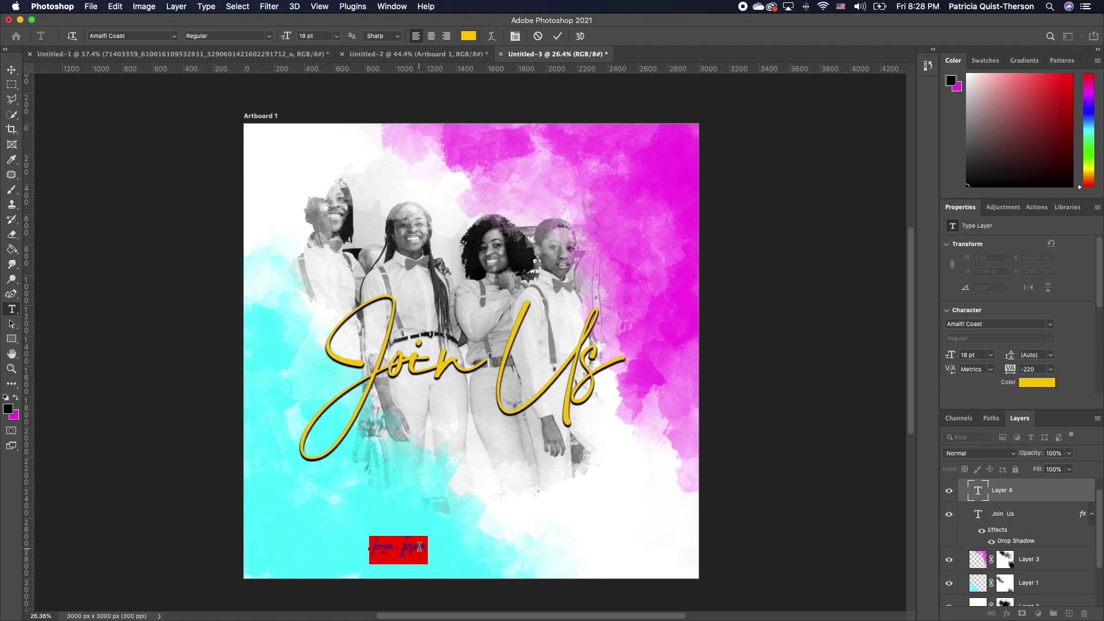
pyautogui.write('Friday')
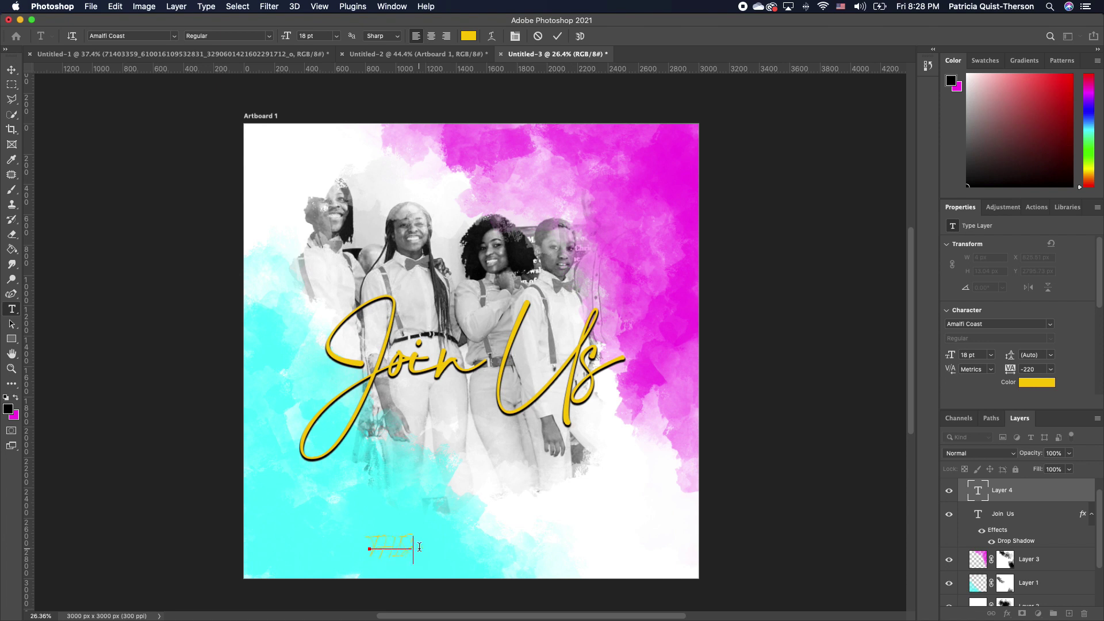
pyautogui.write(' JUNE')
pyautogui.moveTo(510, 548); pyautogui.dragTo(359, 508)
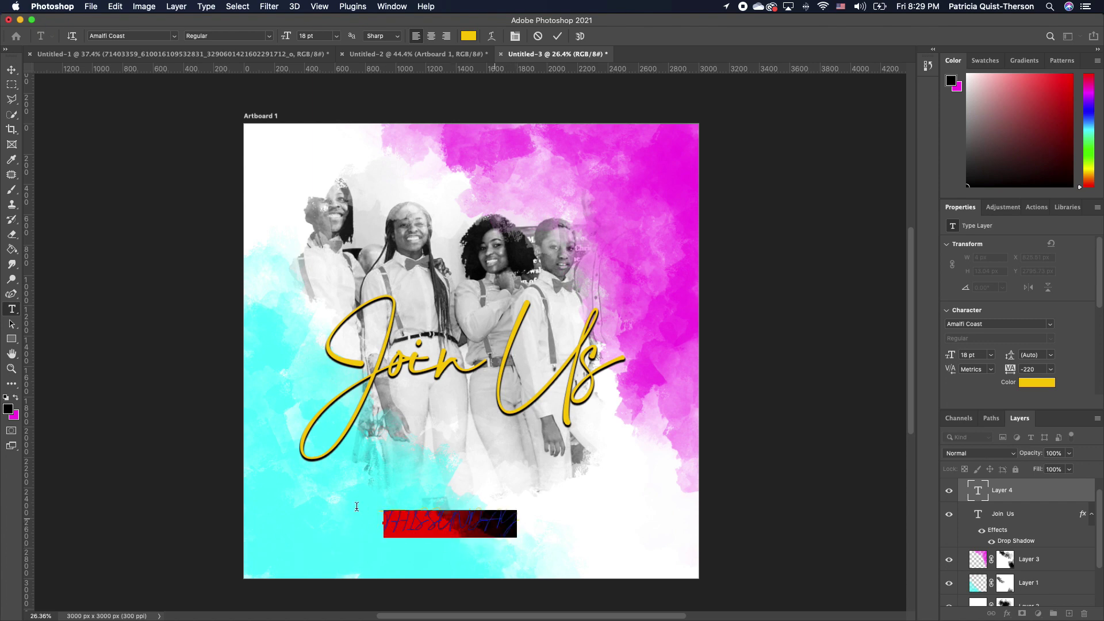
pyautogui.click(173, 35)
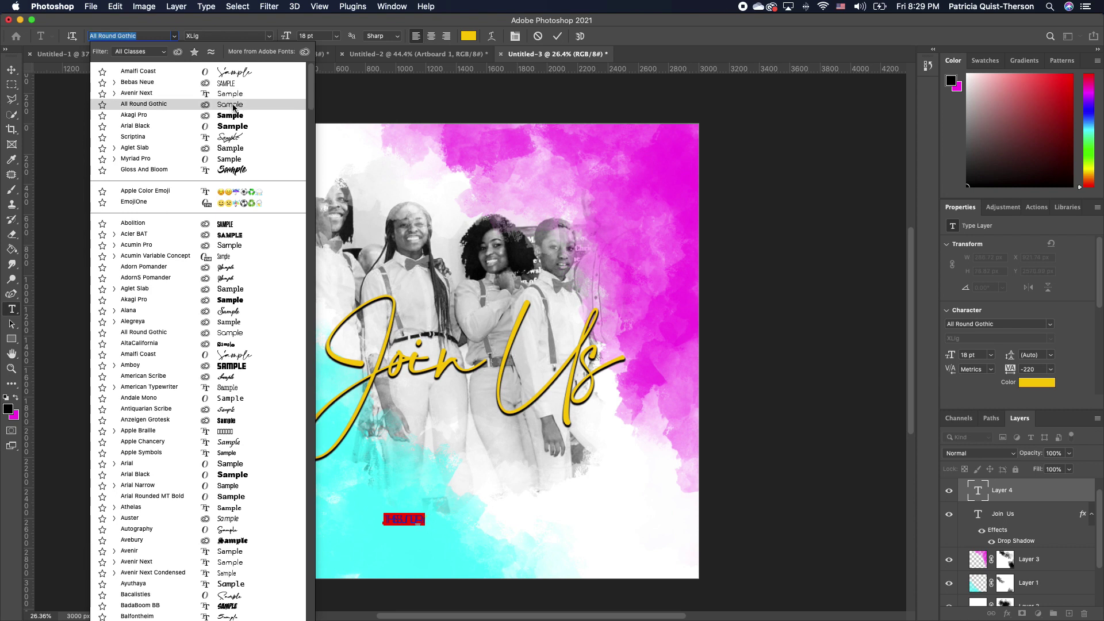
pyautogui.click(233, 105)
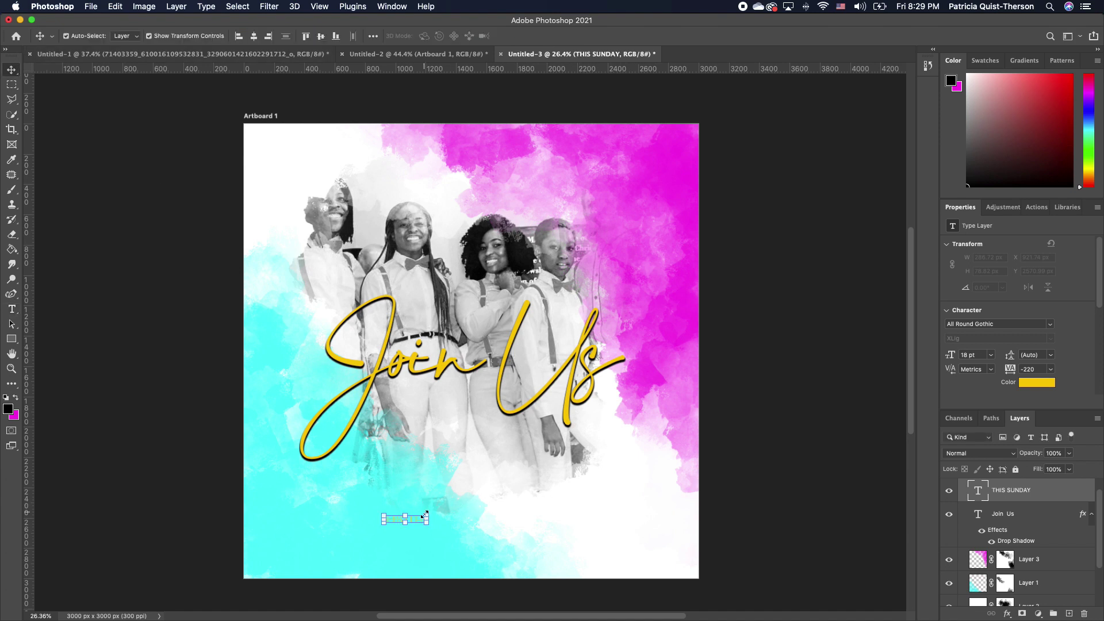
# Enlarge the THIS SUNDAY text and keep it black
pyautogui.press('super+t')
pyautogui.moveTo(427, 515); pyautogui.dragTo(530, 463)
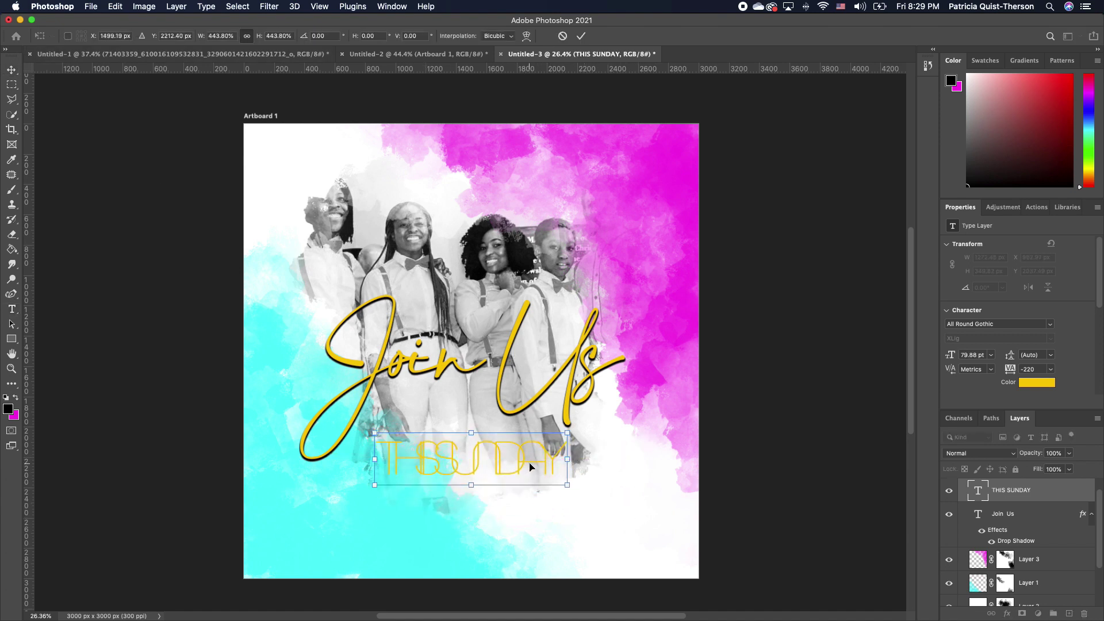
pyautogui.press('Return')
pyautogui.doubleClick(525, 463)
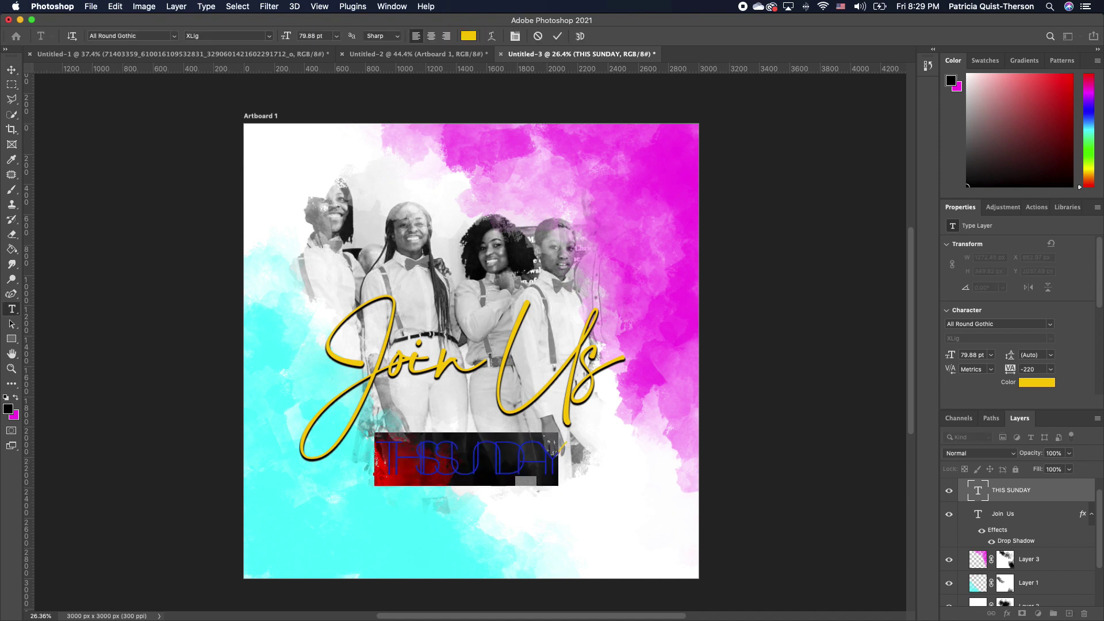
pyautogui.click(15, 397)
pyautogui.click(15, 398)
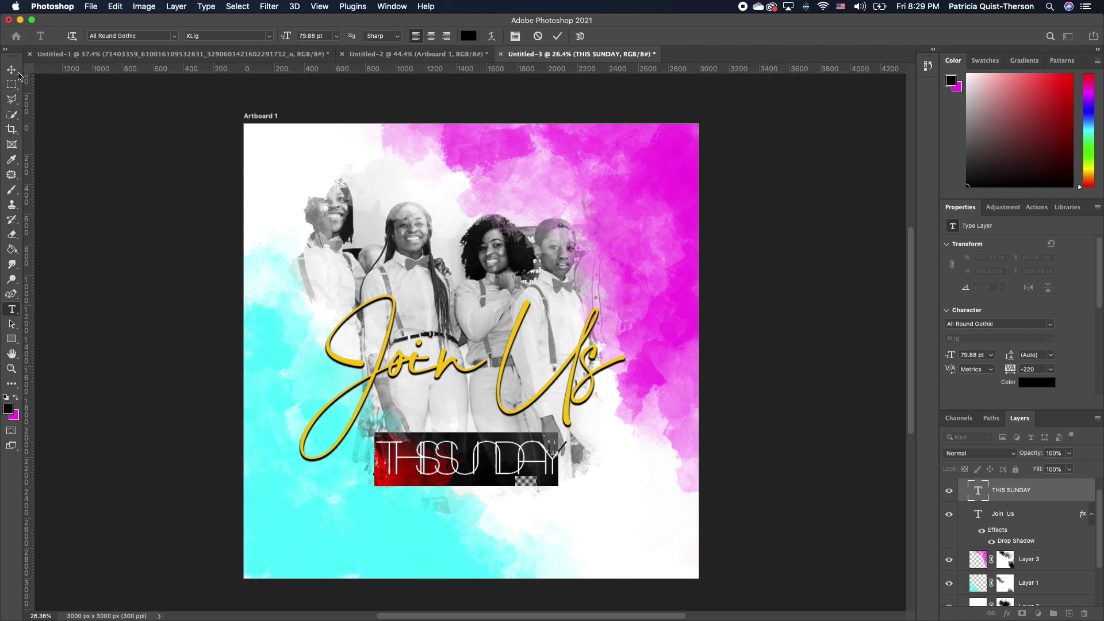
pyautogui.click(11, 69)
# Widen THIS SUNDAY's letter spacing, shift it left and shrink it to about half size
pyautogui.moveTo(569, 442); pyautogui.dragTo(588, 431)
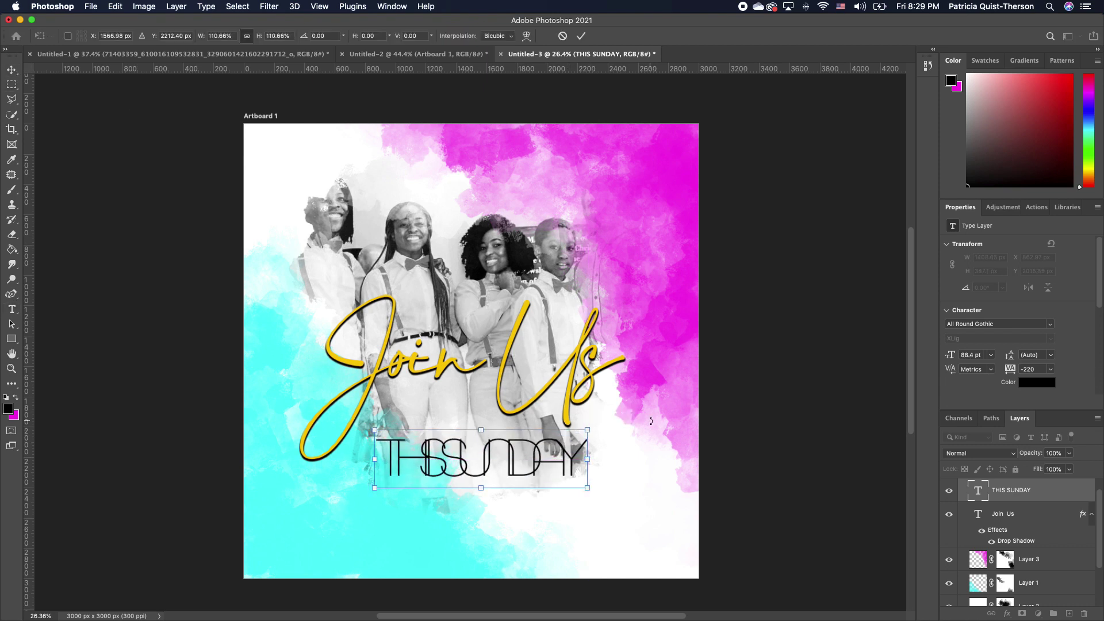
pyautogui.press('Return')
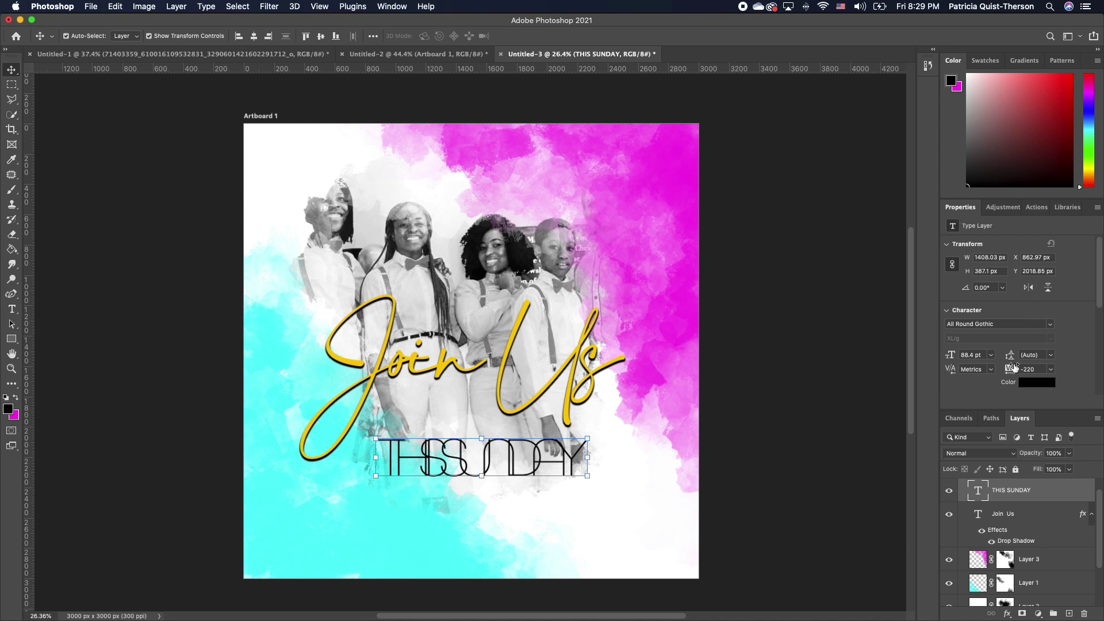
pyautogui.moveTo(1012, 375); pyautogui.dragTo(1015, 375)
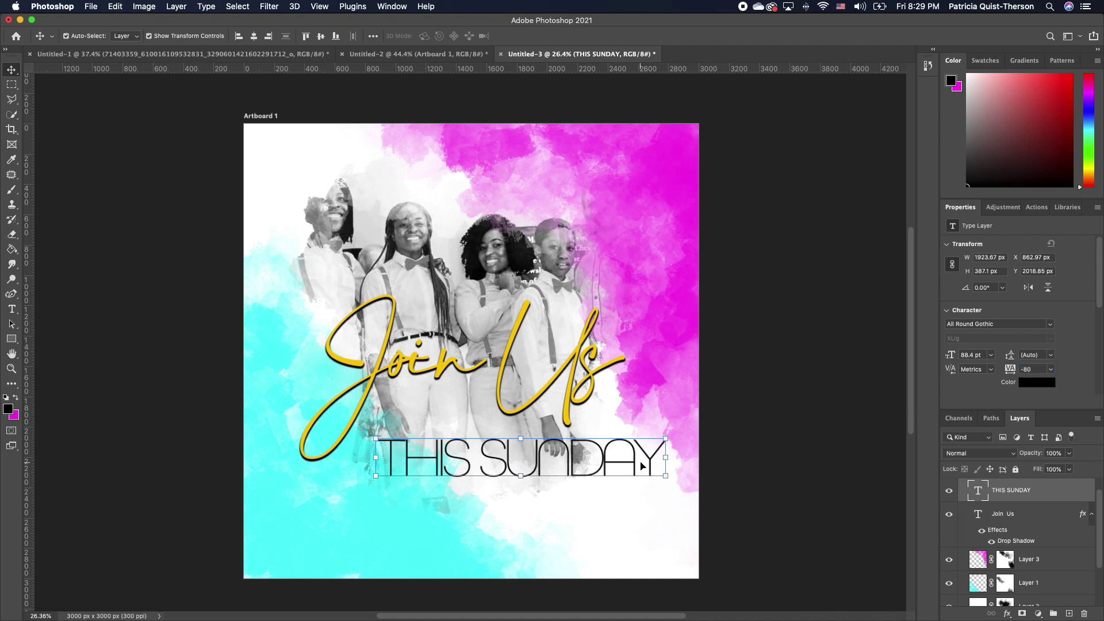
pyautogui.moveTo(666, 439); pyautogui.dragTo(662, 444)
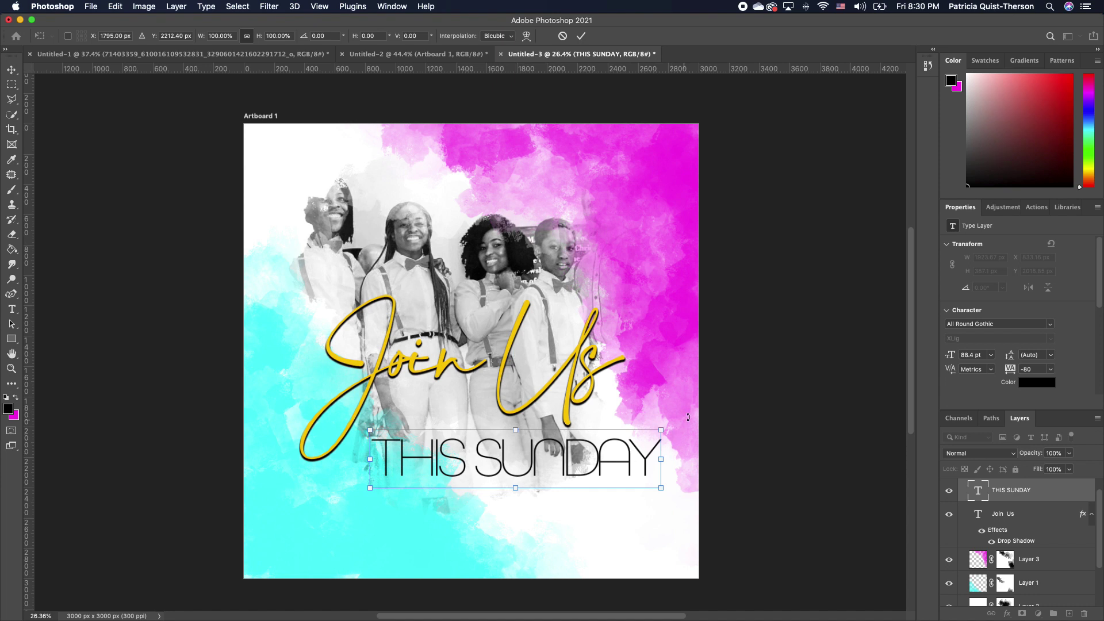
pyautogui.moveTo(662, 432); pyautogui.dragTo(494, 387)
pyautogui.press('Return')
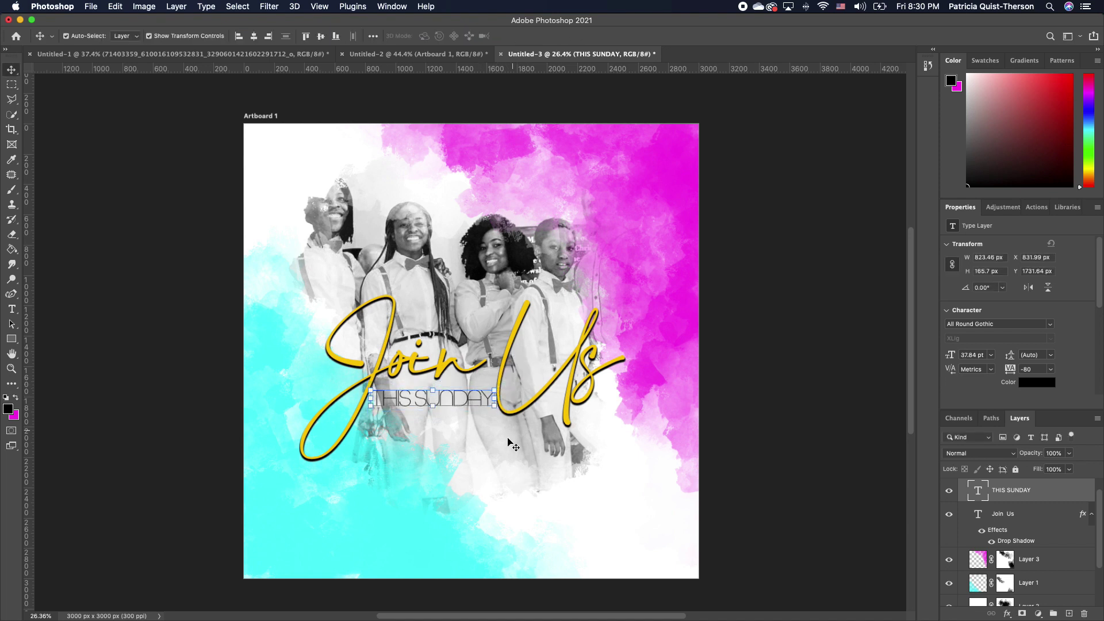
# Make THIS SUNDAY magenta and tuck it just beneath the Join Us title
pyautogui.click(498, 440)
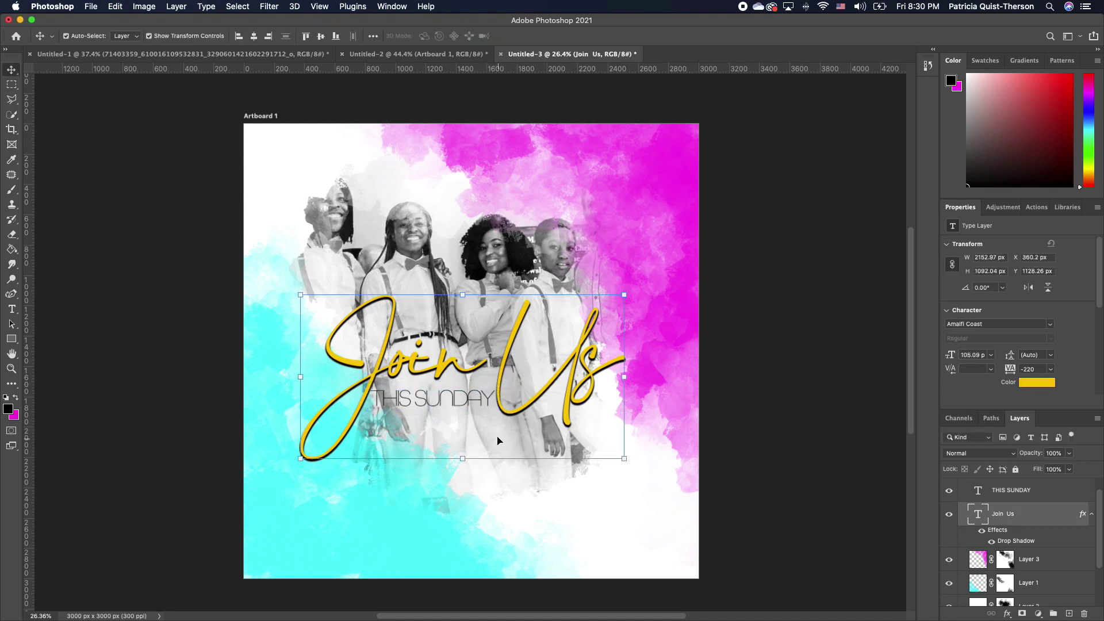
pyautogui.doubleClick(475, 395)
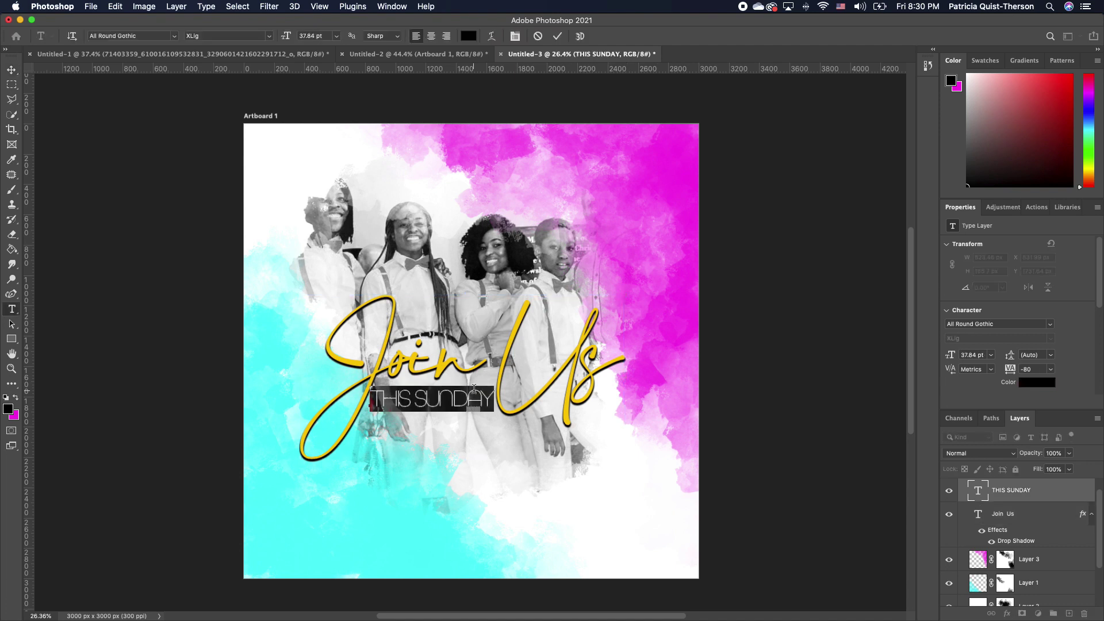
pyautogui.click(16, 397)
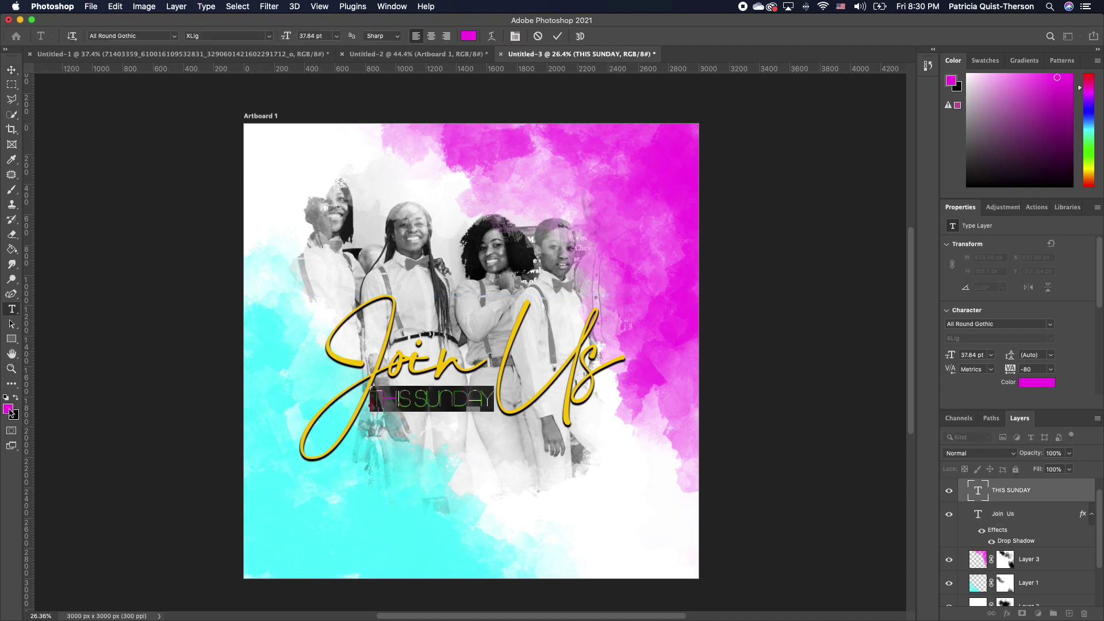
pyautogui.click(8, 409)
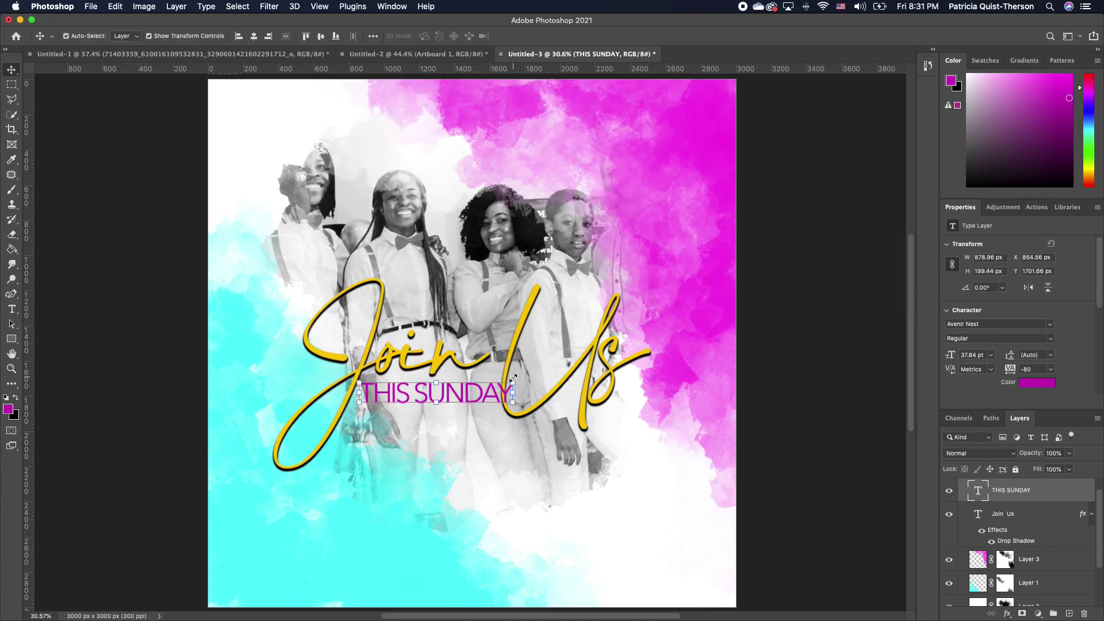
pyautogui.moveTo(513, 378); pyautogui.dragTo(490, 383)
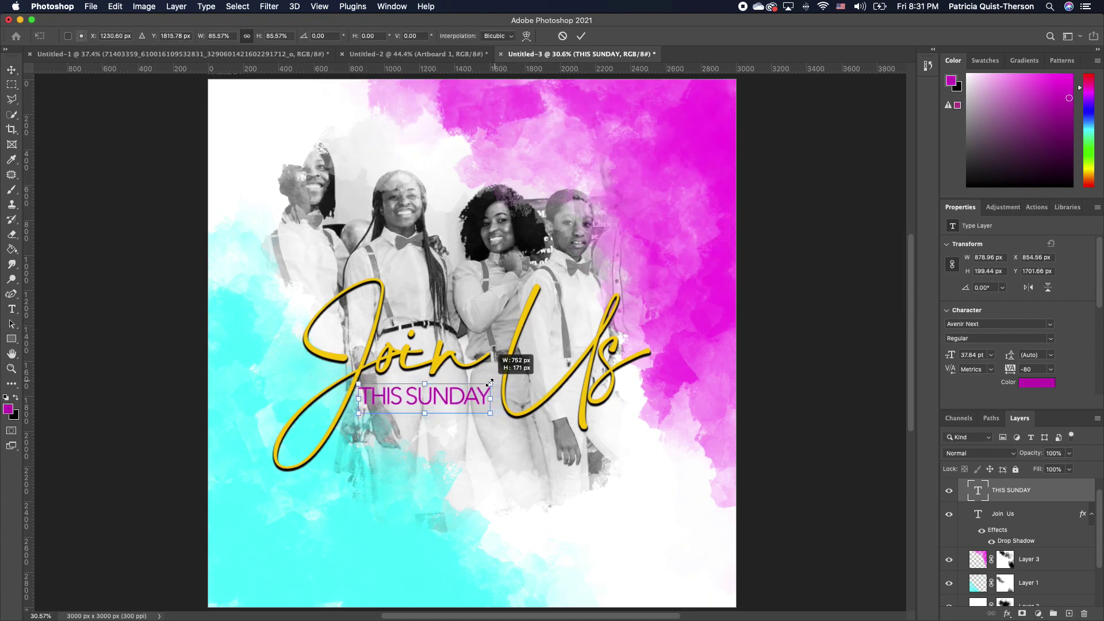
pyautogui.moveTo(425, 396); pyautogui.dragTo(432, 390)
pyautogui.click(447, 429)
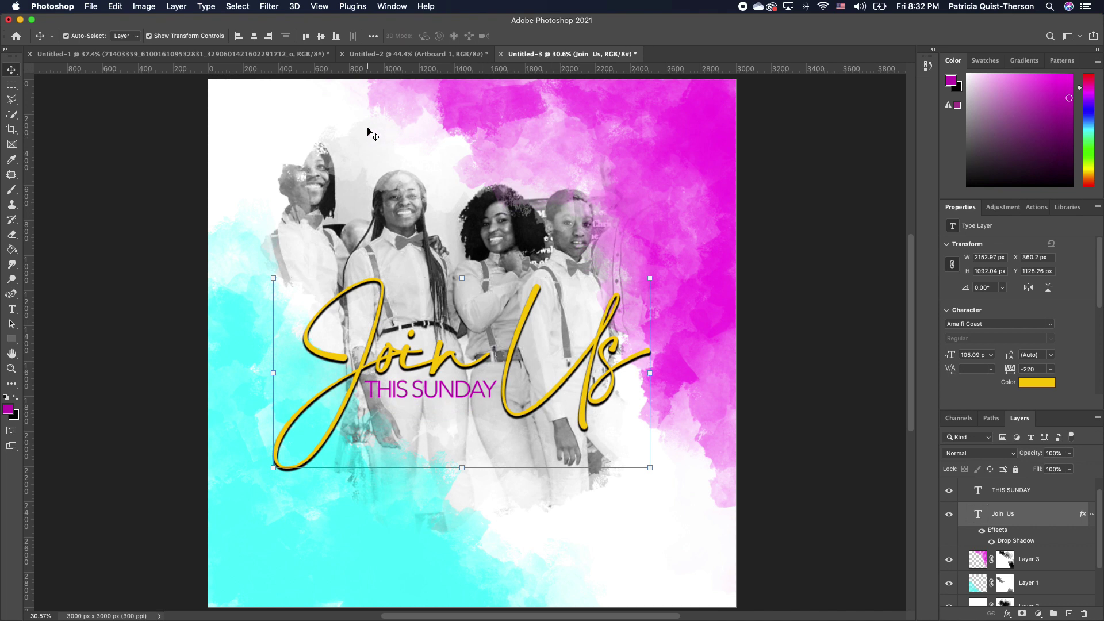
# Select the QFC logo and Zoom icon layers in Untitled-2
pyautogui.click(422, 54)
pyautogui.click(386, 265)
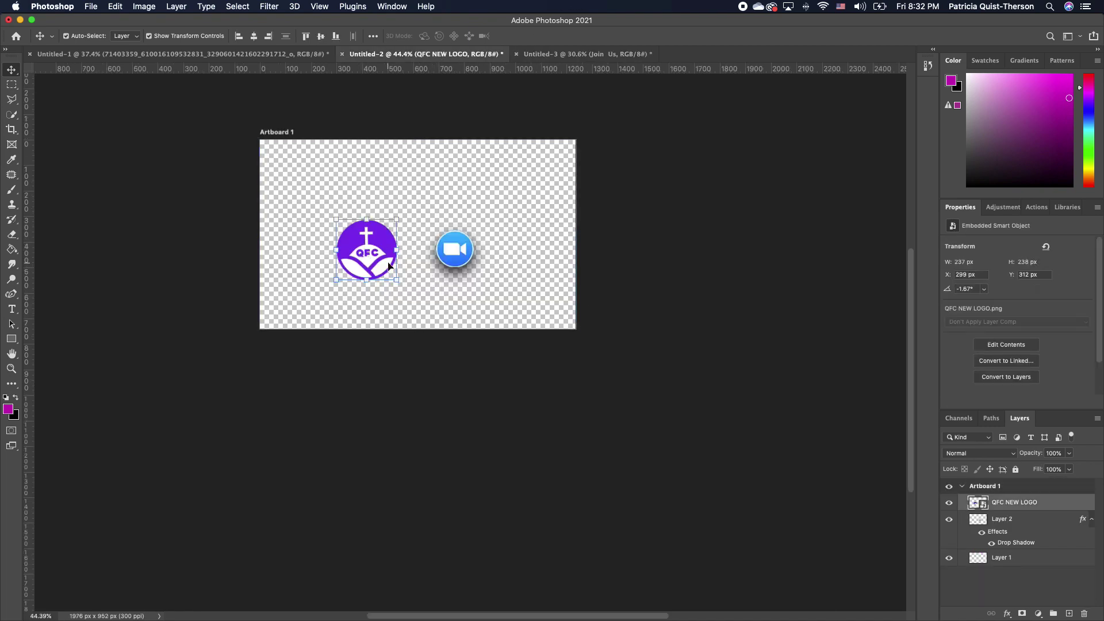
pyautogui.keyDown('shift'); pyautogui.click(459, 257); pyautogui.keyUp('shift')
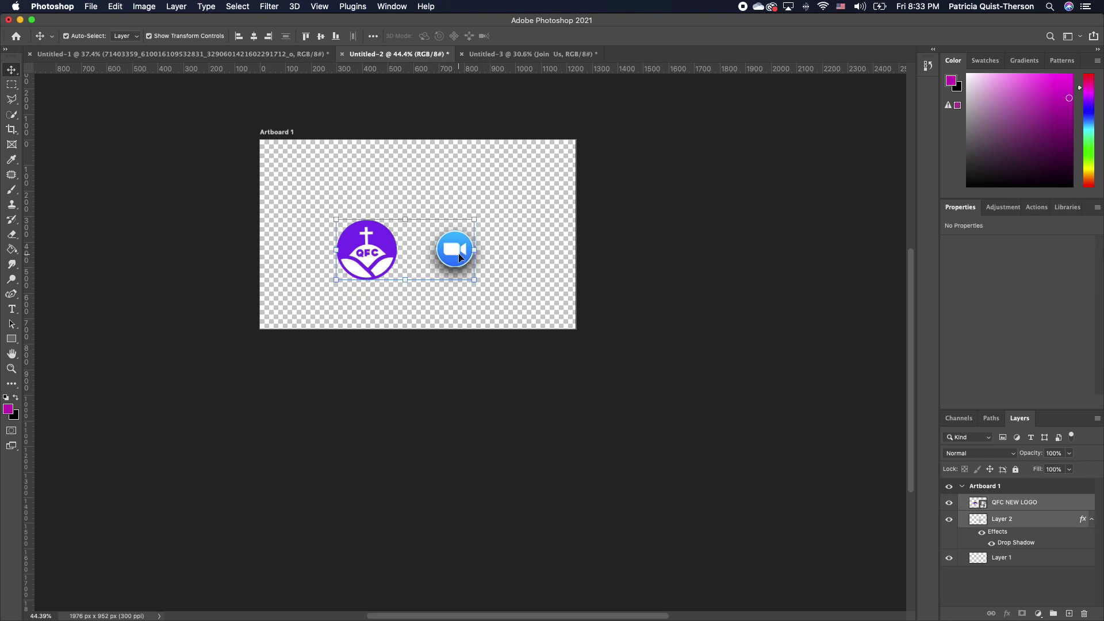
pyautogui.moveTo(376, 252); pyautogui.dragTo(283, 99)
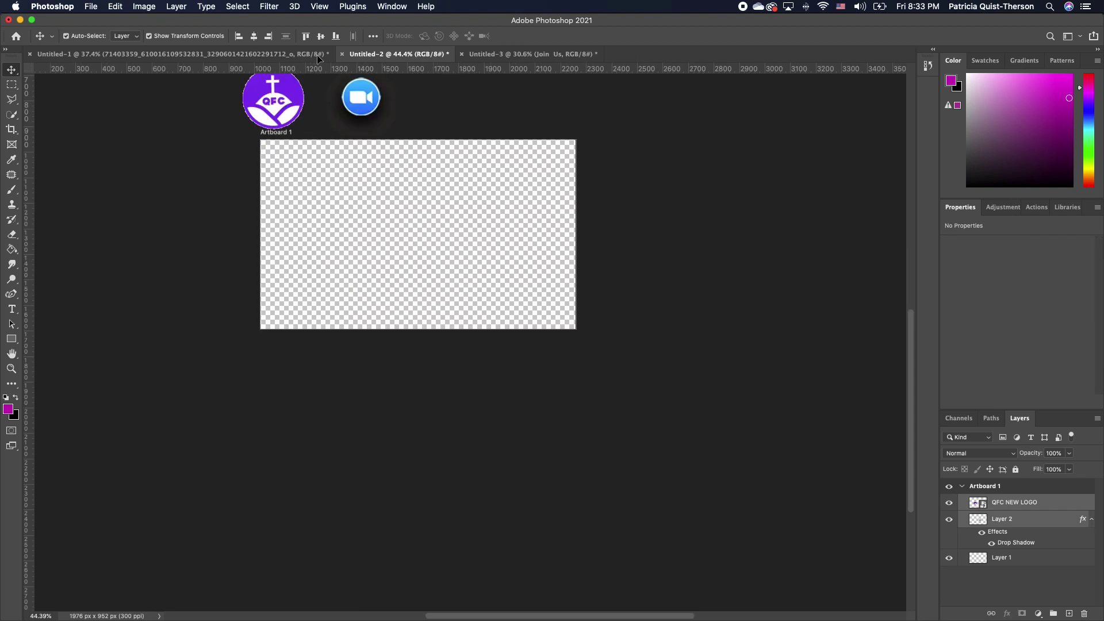
# Drop them into the poster, logo top-left and Zoom icon below THIS SUNDAY
pyautogui.click(509, 54)
pyautogui.moveTo(409, 476); pyautogui.dragTo(245, 113)
pyautogui.click(554, 511)
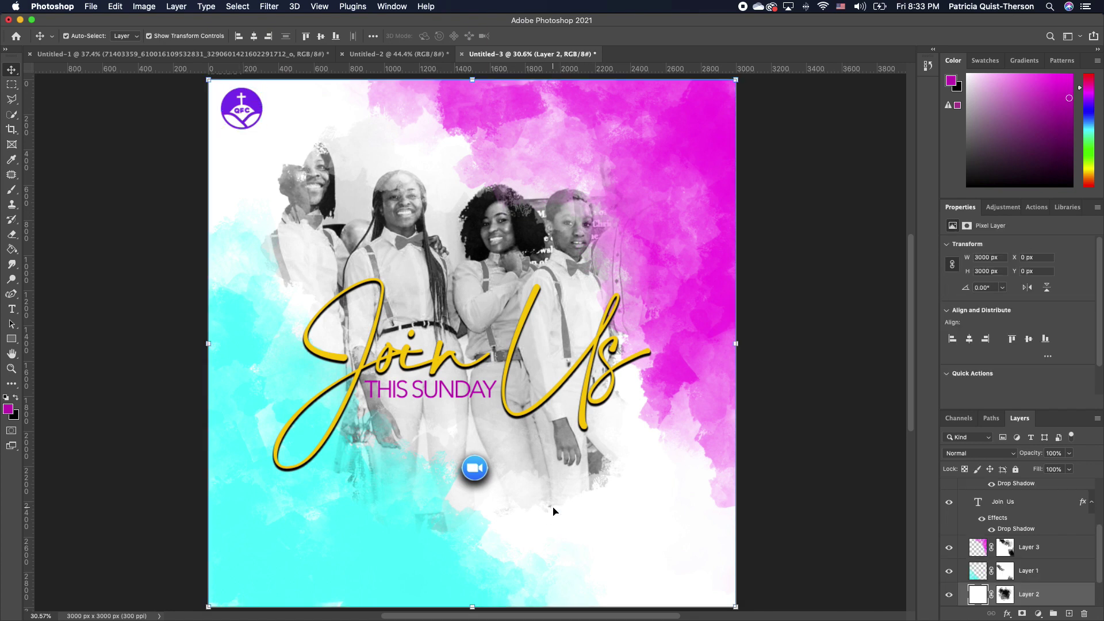
pyautogui.moveTo(475, 477); pyautogui.dragTo(362, 425)
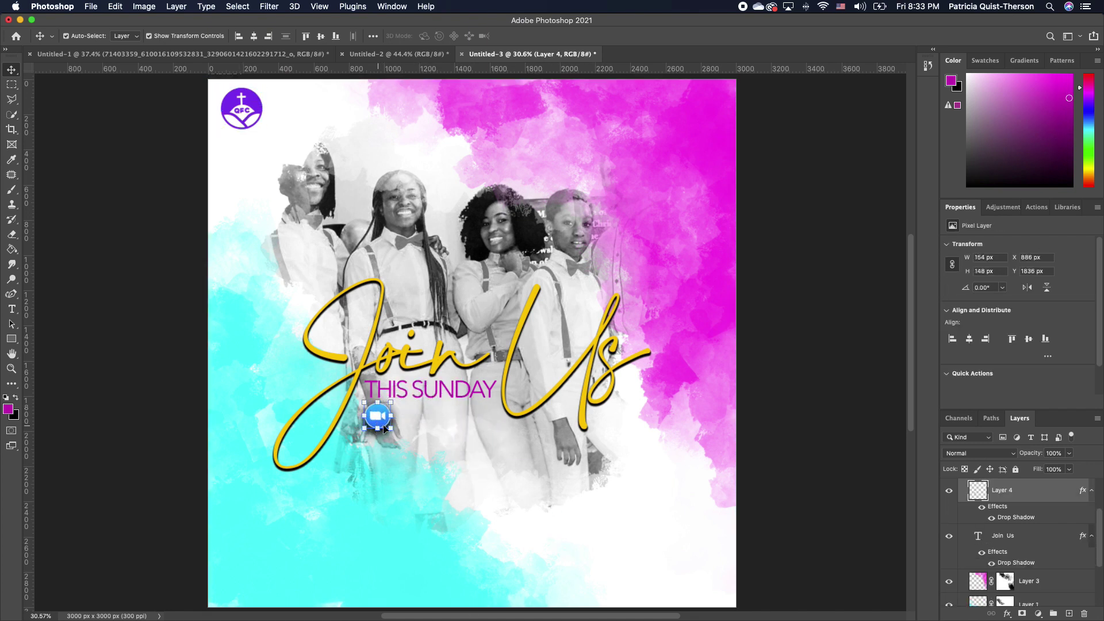
# Type the 'MEETING ID |' line with the Zoom meeting number beside the video-call icon
pyautogui.click(538, 511)
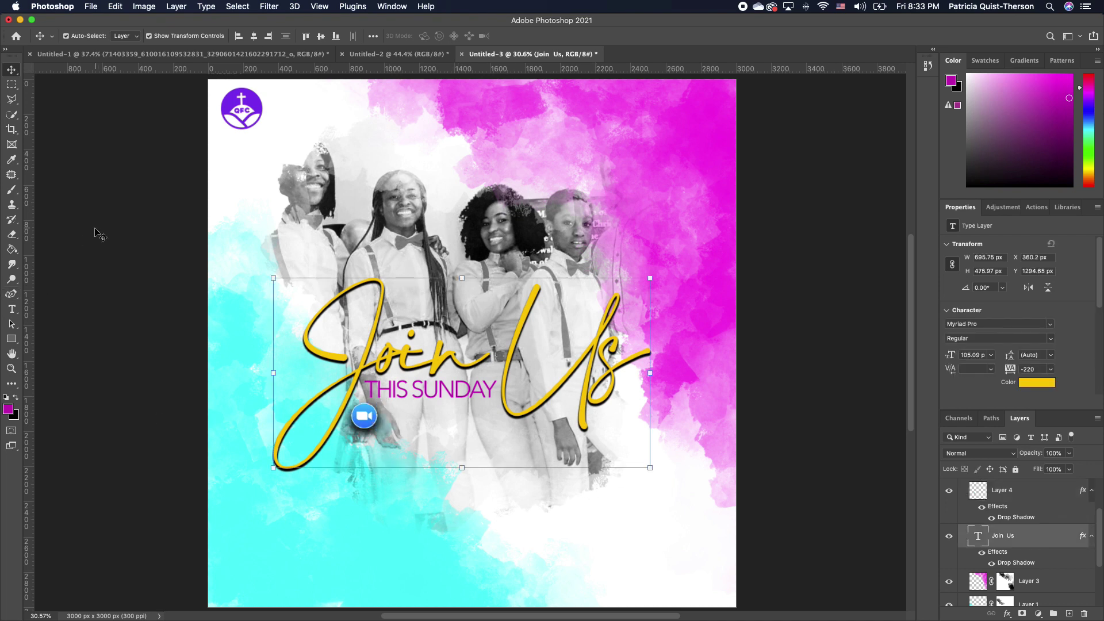
pyautogui.click(11, 309)
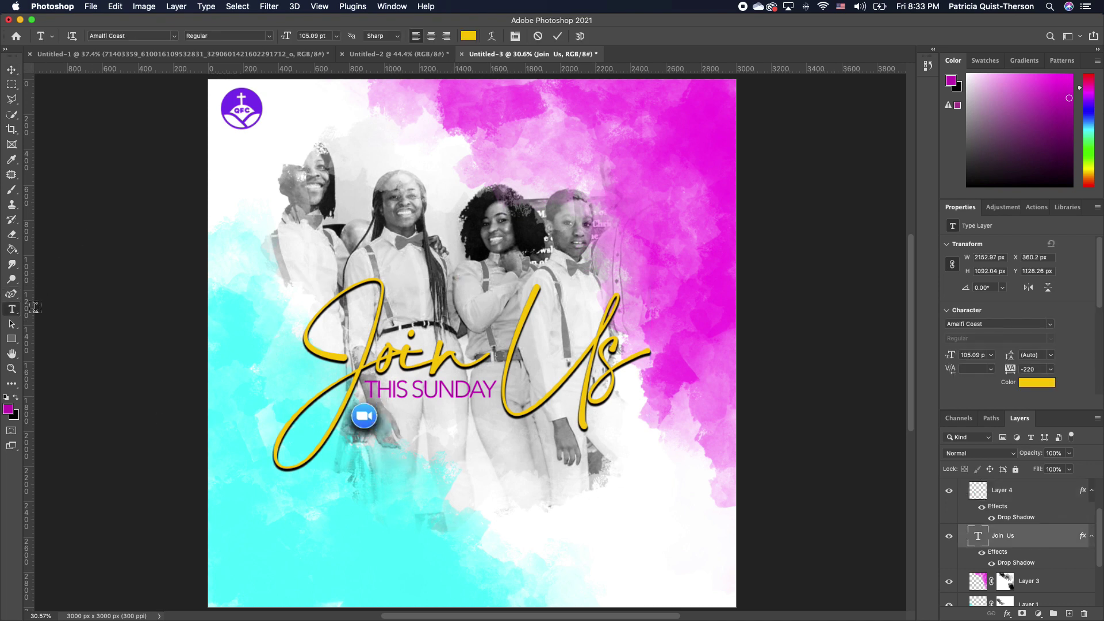
pyautogui.click(372, 538)
pyautogui.write('MEETING ID')
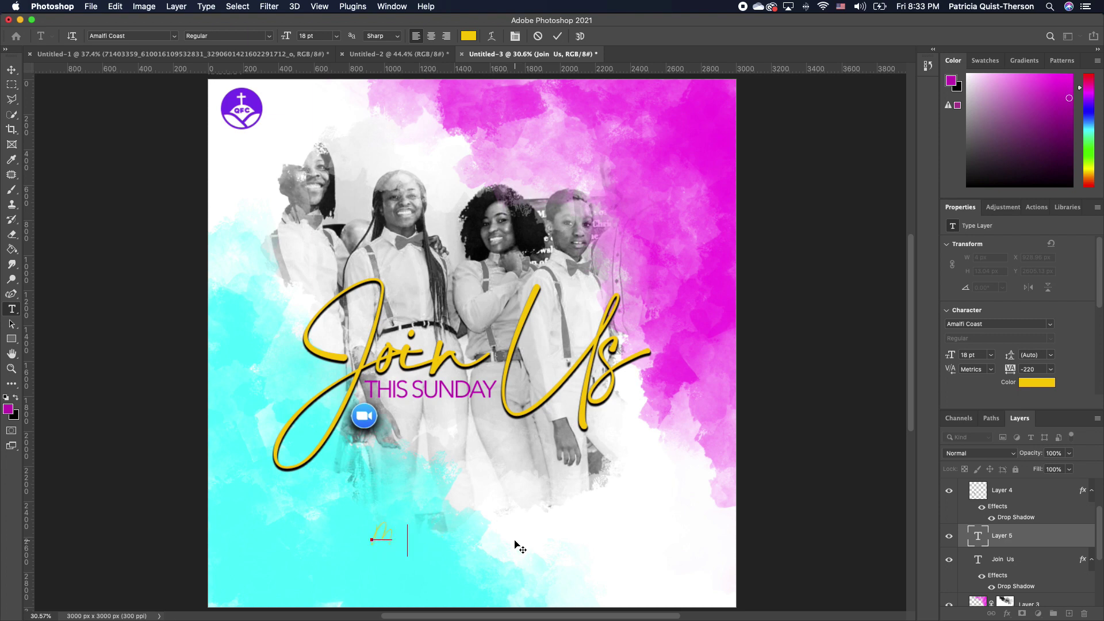
pyautogui.write('  | 6787829729')
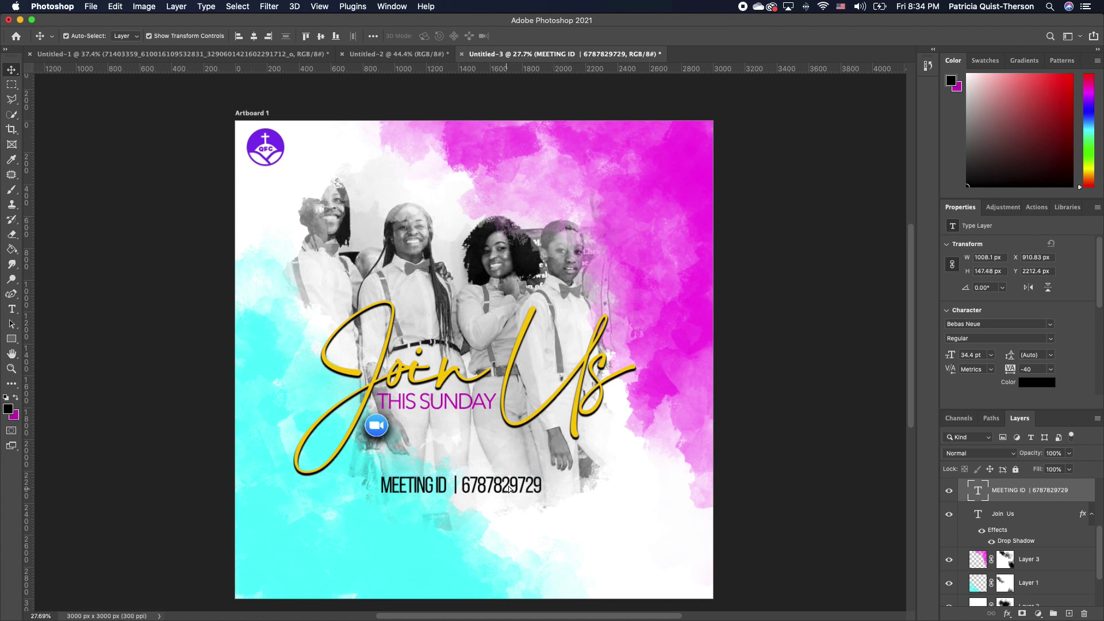
pyautogui.moveTo(509, 489); pyautogui.dragTo(519, 451)
pyautogui.moveTo(376, 427); pyautogui.dragTo(369, 449)
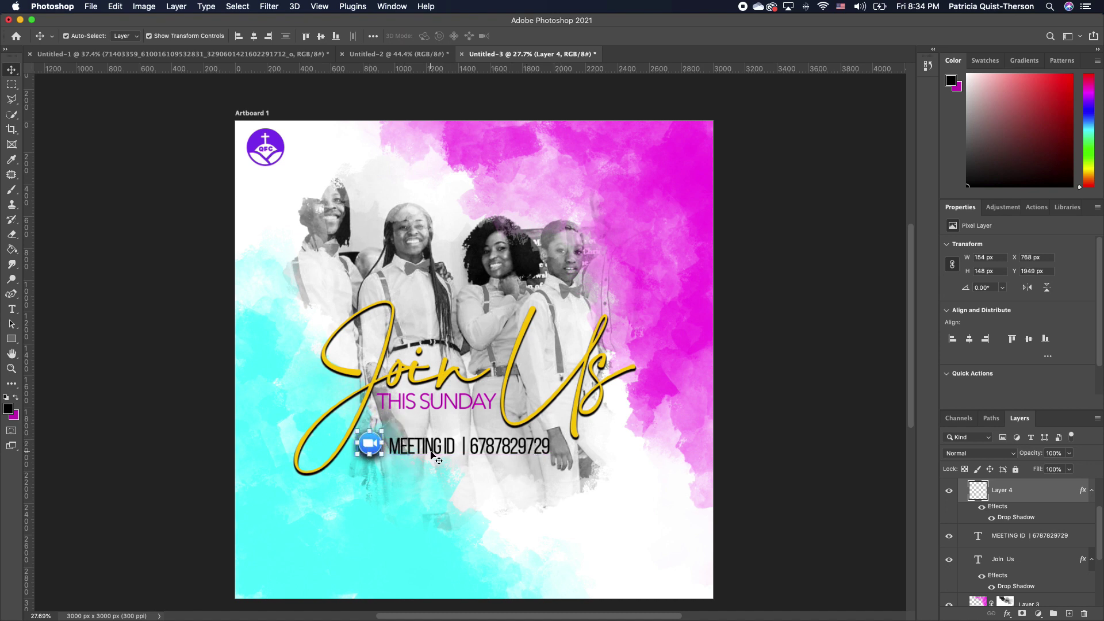
# Set the words MEETING ID to Bold
pyautogui.doubleClick(456, 445)
pyautogui.click(456, 445)
pyautogui.moveTo(456, 444); pyautogui.dragTo(391, 445)
pyautogui.click(270, 36)
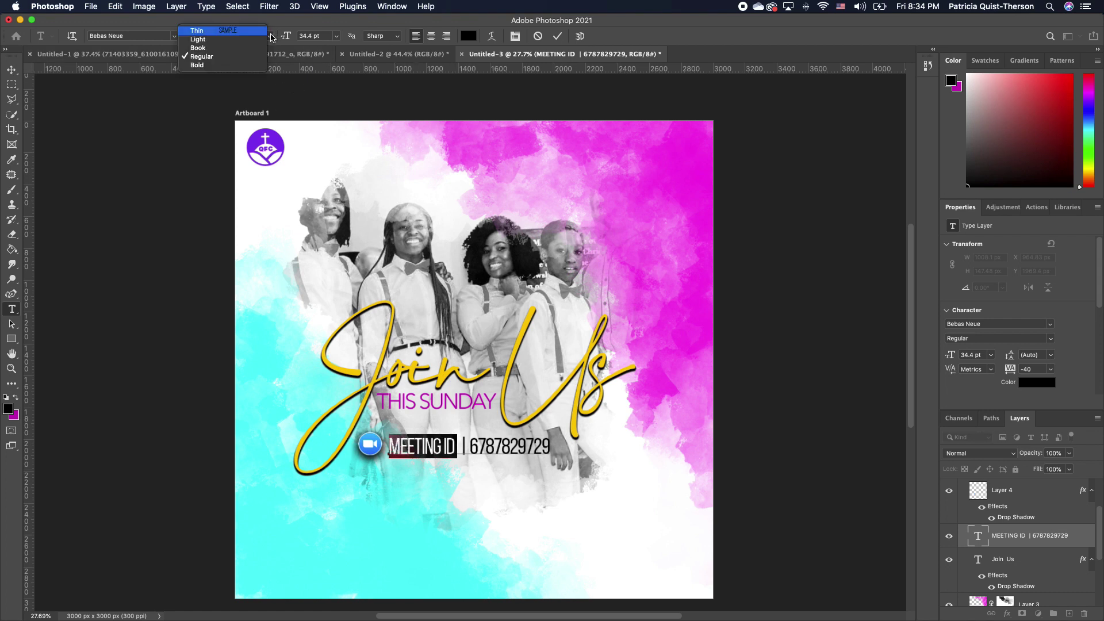
pyautogui.click(250, 65)
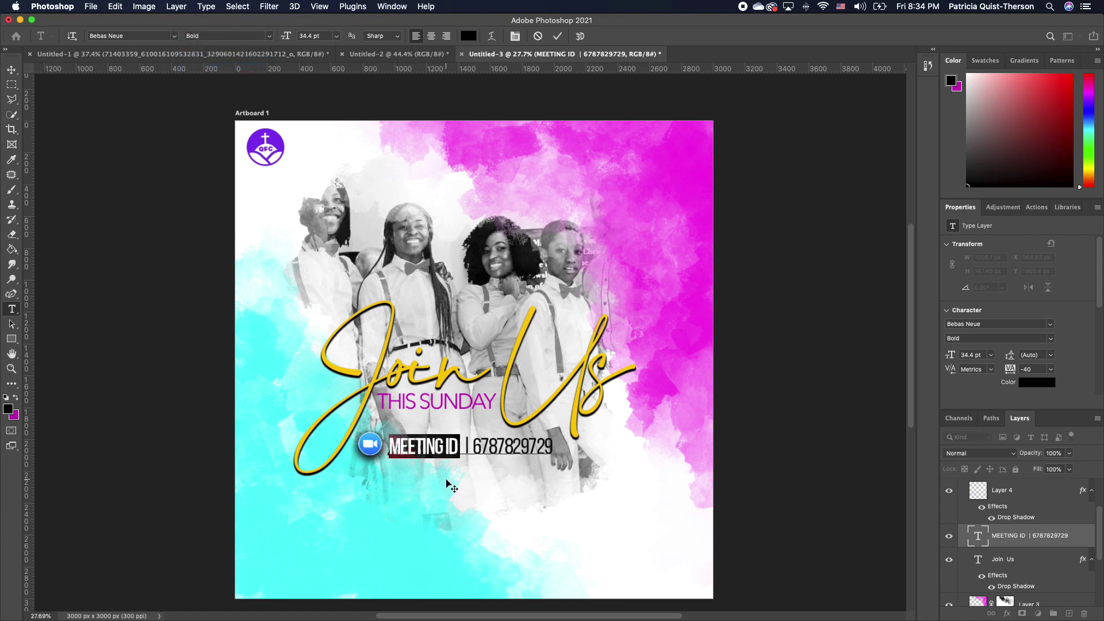
pyautogui.press('super+h')
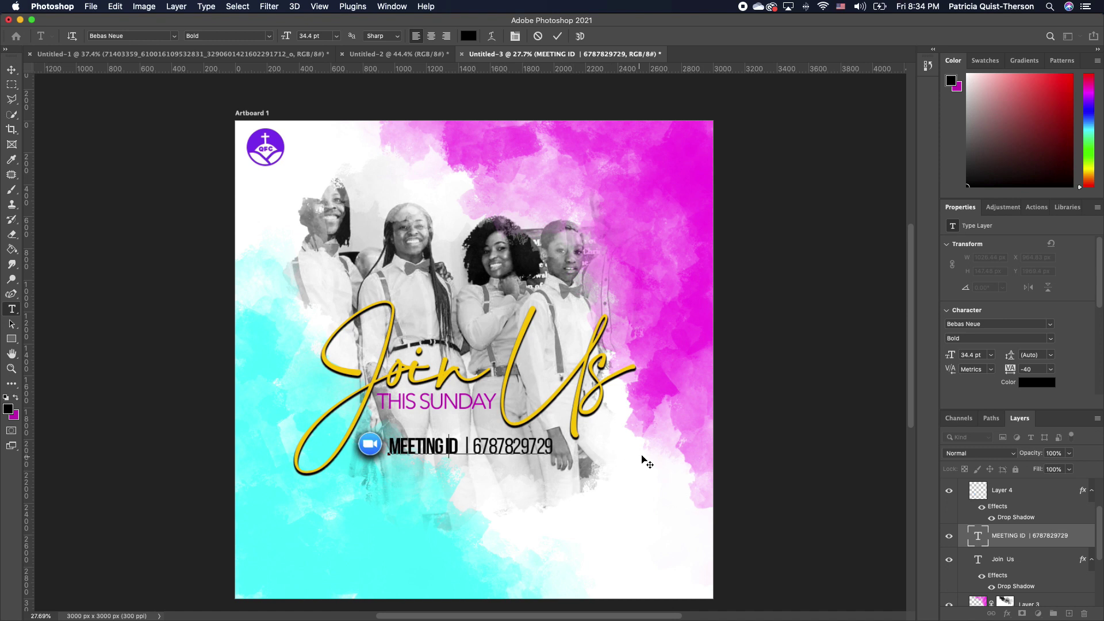
# Enlarge the THIS SUNDAY text slightly
pyautogui.moveTo(472, 405); pyautogui.dragTo(505, 405)
pyautogui.press('Return')
pyautogui.press('t')
pyautogui.click(504, 371)
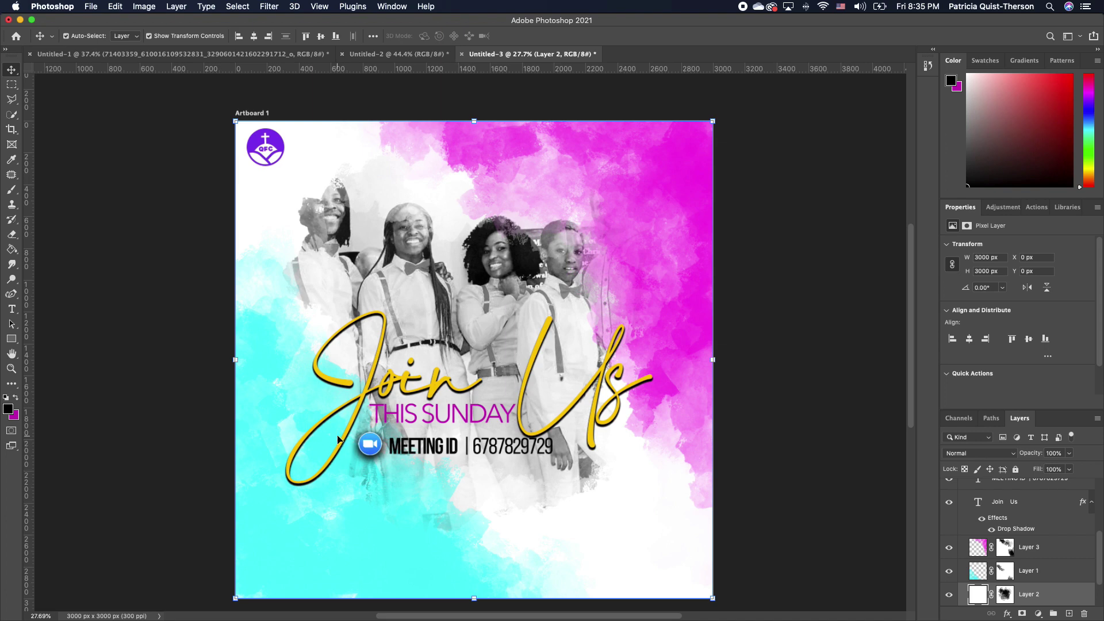
# Try a 200 pt font size on the J of Join Us, then cancel it
pyautogui.doubleClick(373, 386)
pyautogui.moveTo(384, 394); pyautogui.dragTo(285, 393)
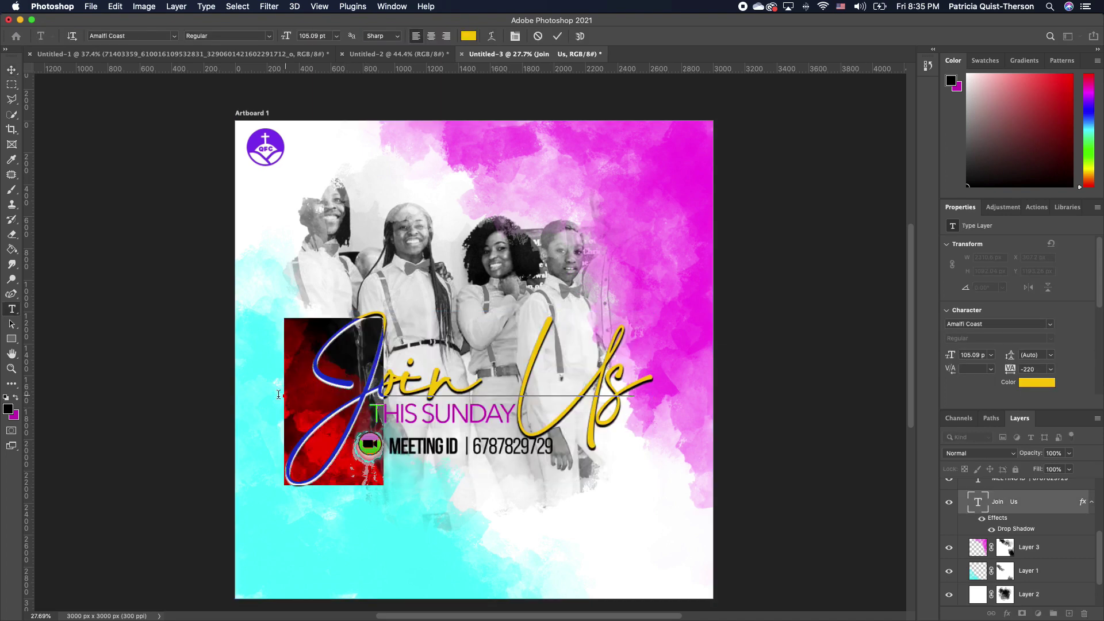
pyautogui.click(329, 37)
pyautogui.write('200')
pyautogui.press('Return')
pyautogui.press('Escape')
# Move the Join Us title left and up
pyautogui.press('v')
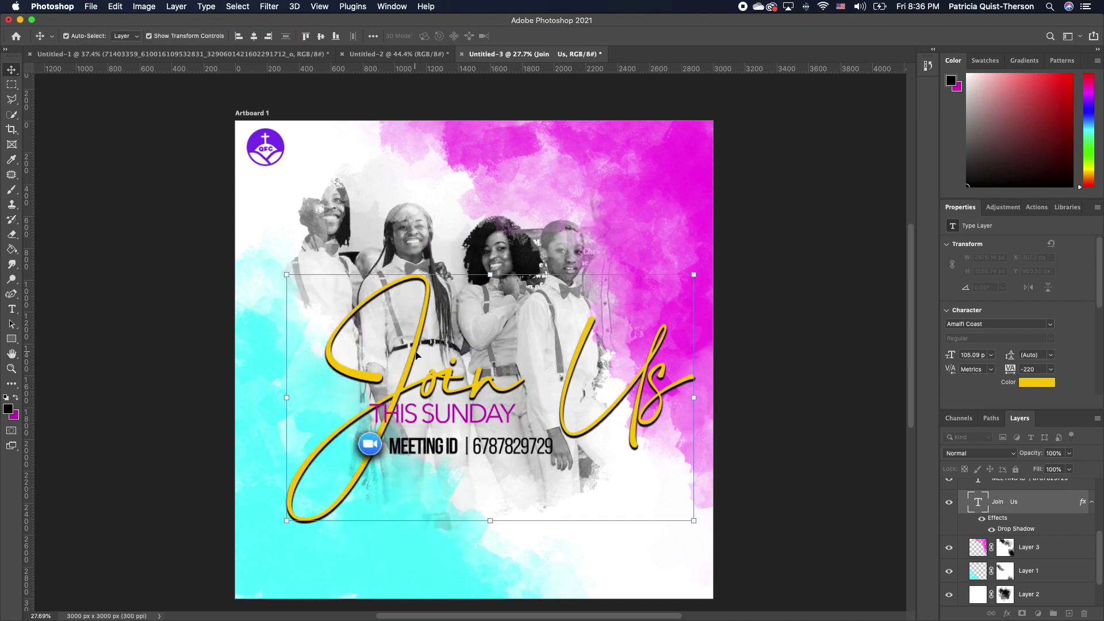
pyautogui.moveTo(427, 391); pyautogui.dragTo(403, 388)
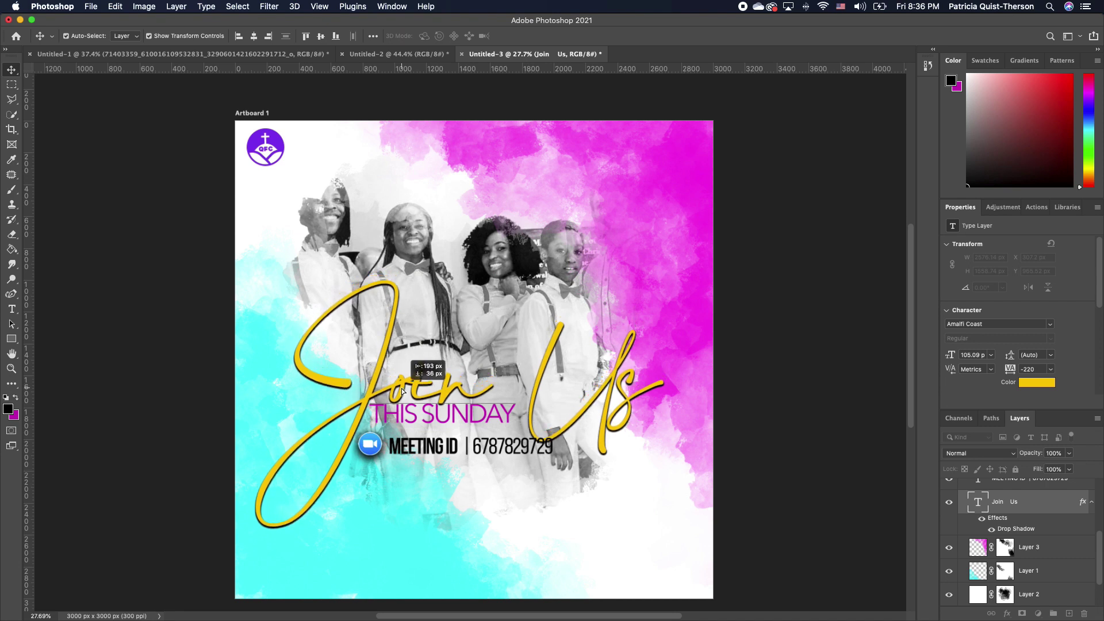
pyautogui.click(667, 183)
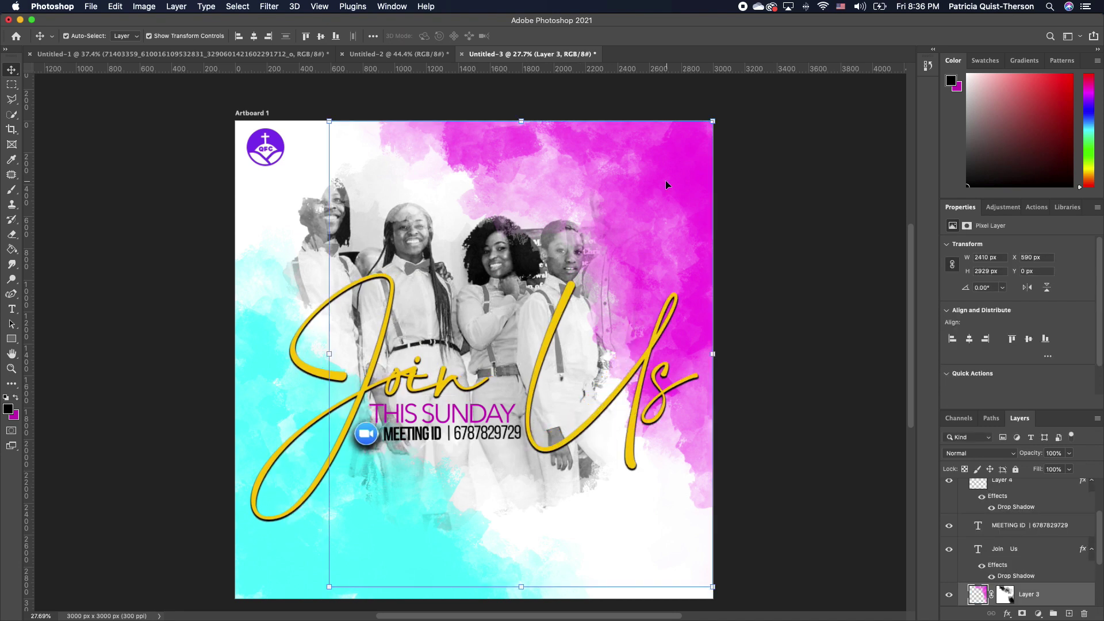
pyautogui.click(12, 311)
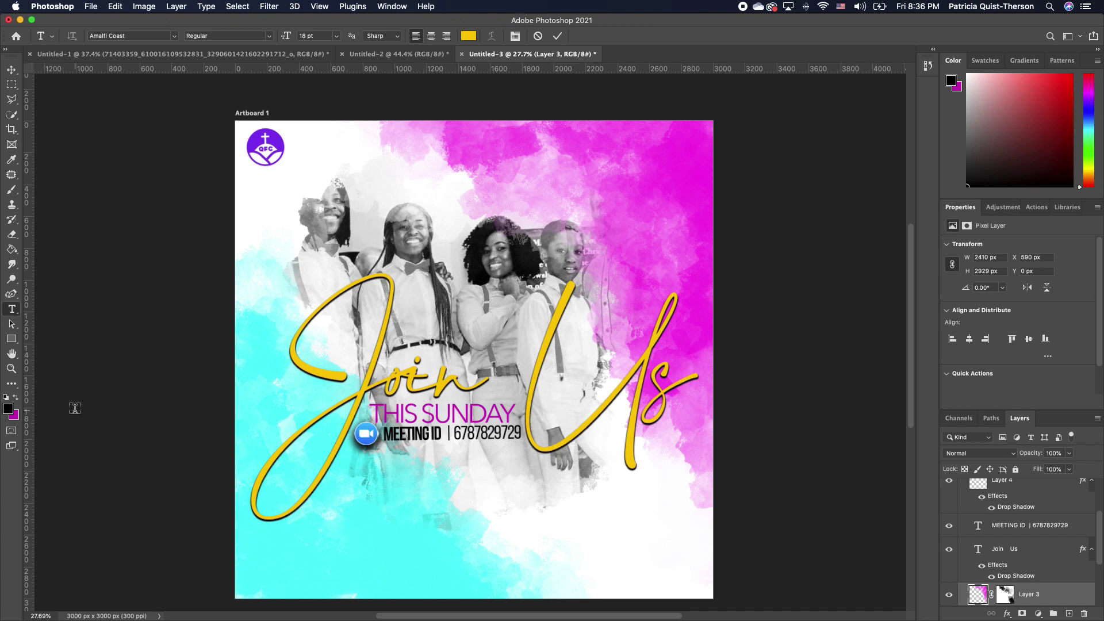
# Type a large white 10 near the poster's top-right corner
pyautogui.click(5, 398)
pyautogui.click(17, 397)
pyautogui.click(618, 171)
pyautogui.write('10')
pyautogui.hotkey('ctrl', 'Return')
pyautogui.hotkey('ctrl', 't')
pyautogui.moveTo(623, 171); pyautogui.dragTo(689, 280)
pyautogui.moveTo(645, 230); pyautogui.dragTo(644, 198)
pyautogui.press('Return')
# Set the 10's tracking to -80 and shrink it to about 78 percent
pyautogui.moveTo(1013, 375); pyautogui.dragTo(1035, 375)
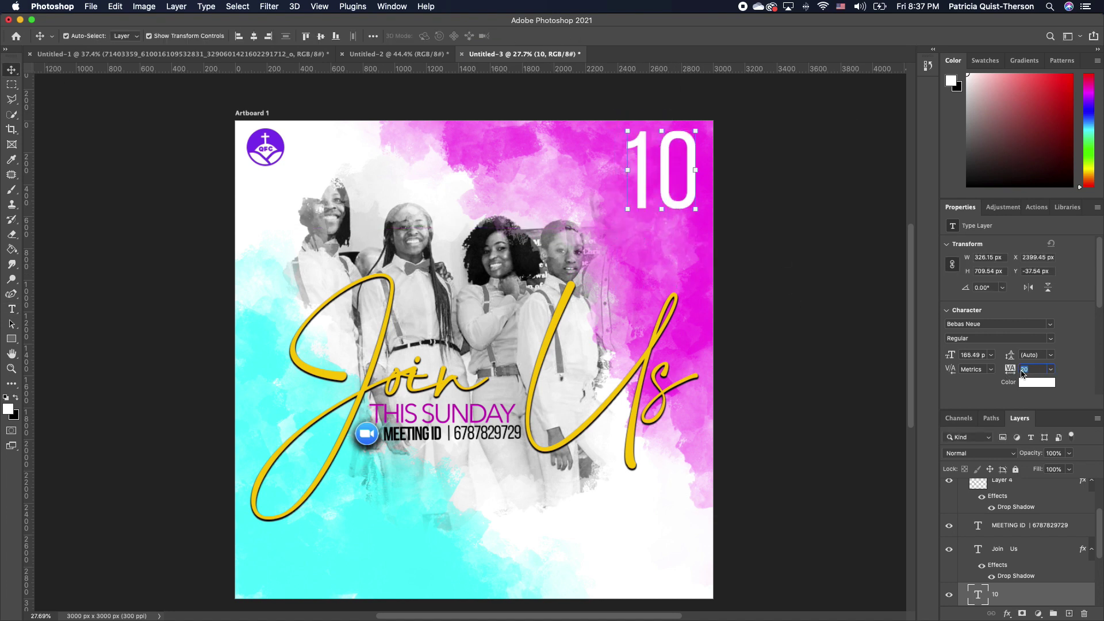
pyautogui.hotkey('ctrl', 't')
pyautogui.moveTo(701, 128); pyautogui.dragTo(681, 116)
pyautogui.moveTo(662, 185); pyautogui.dragTo(661, 194)
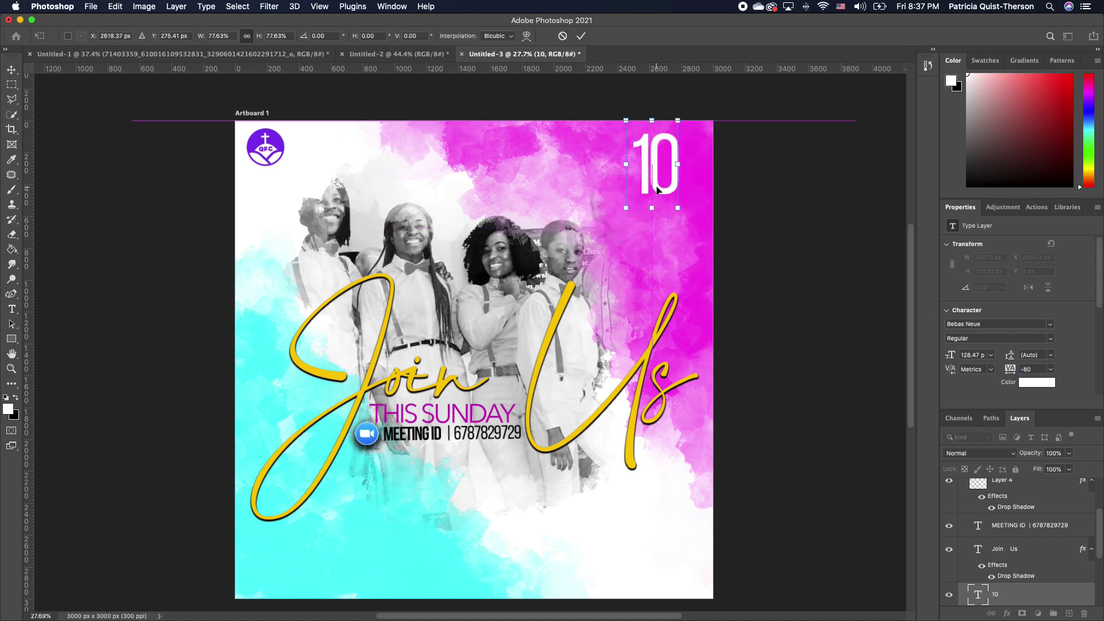
pyautogui.press('Return')
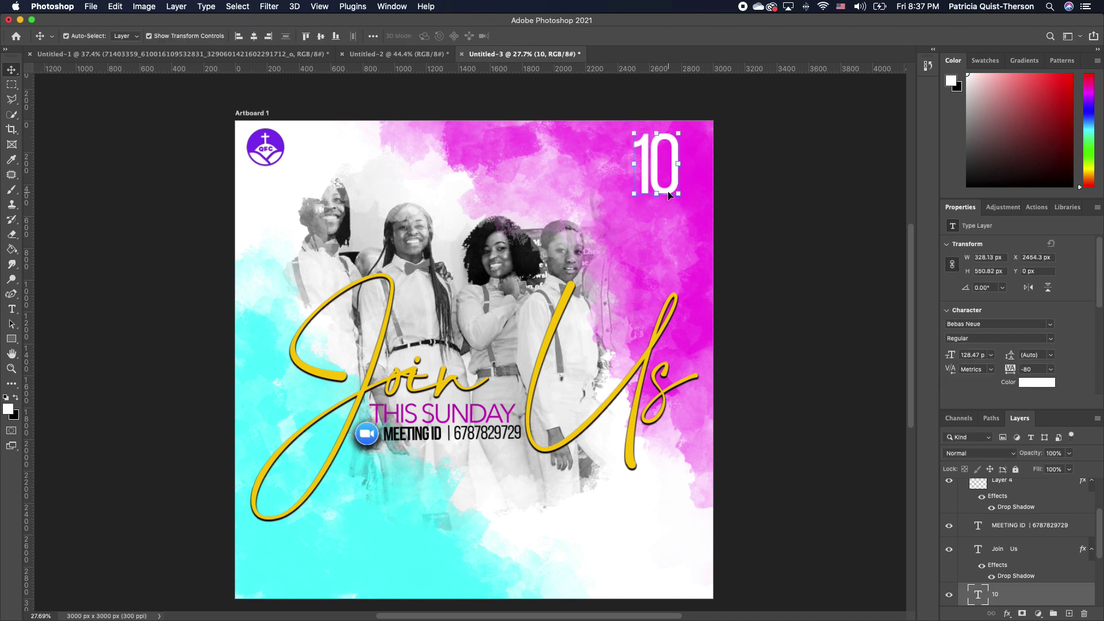
# Duplicate the 10, change the copy to 30, and scale it beside the 10
pyautogui.hotkey('ctrl', 'j')
pyautogui.moveTo(665, 193); pyautogui.dragTo(654, 263)
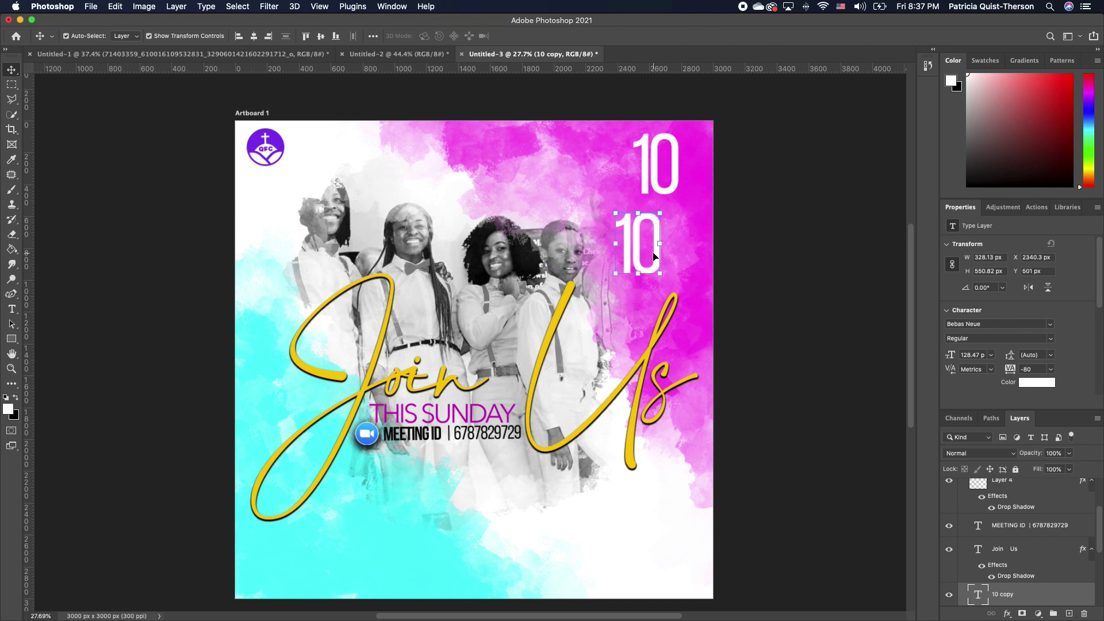
pyautogui.doubleClick(655, 262)
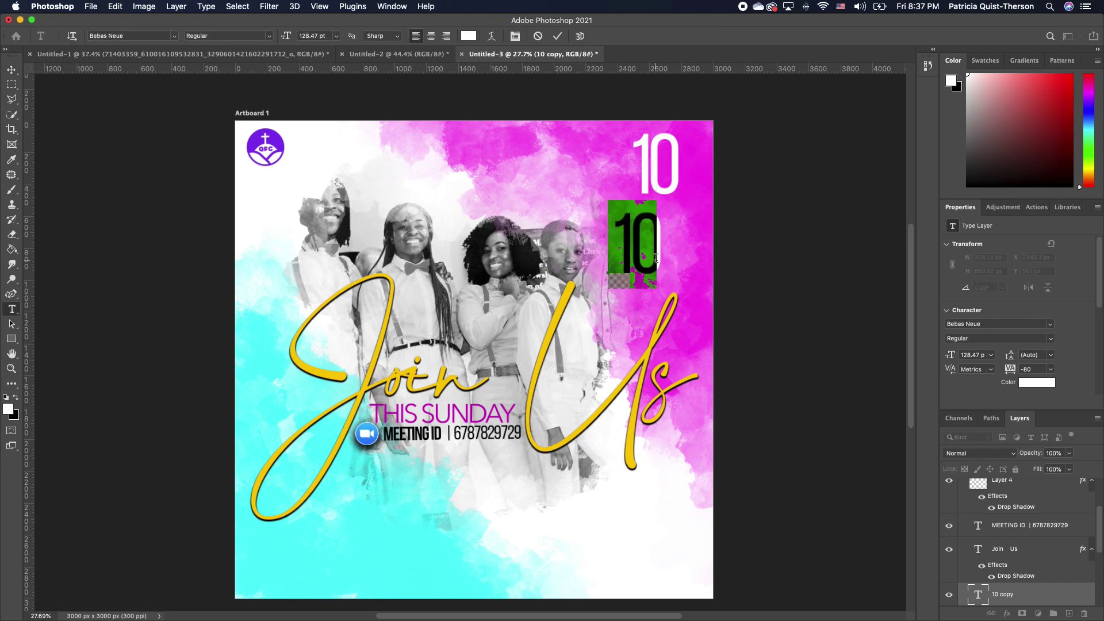
pyautogui.write('30')
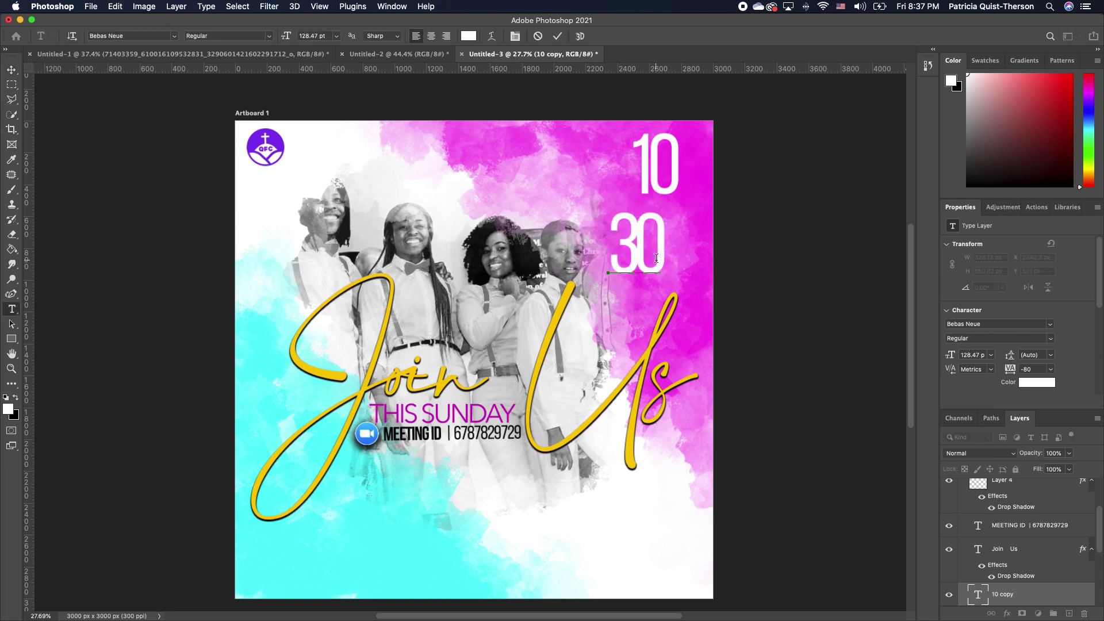
pyautogui.click(12, 70)
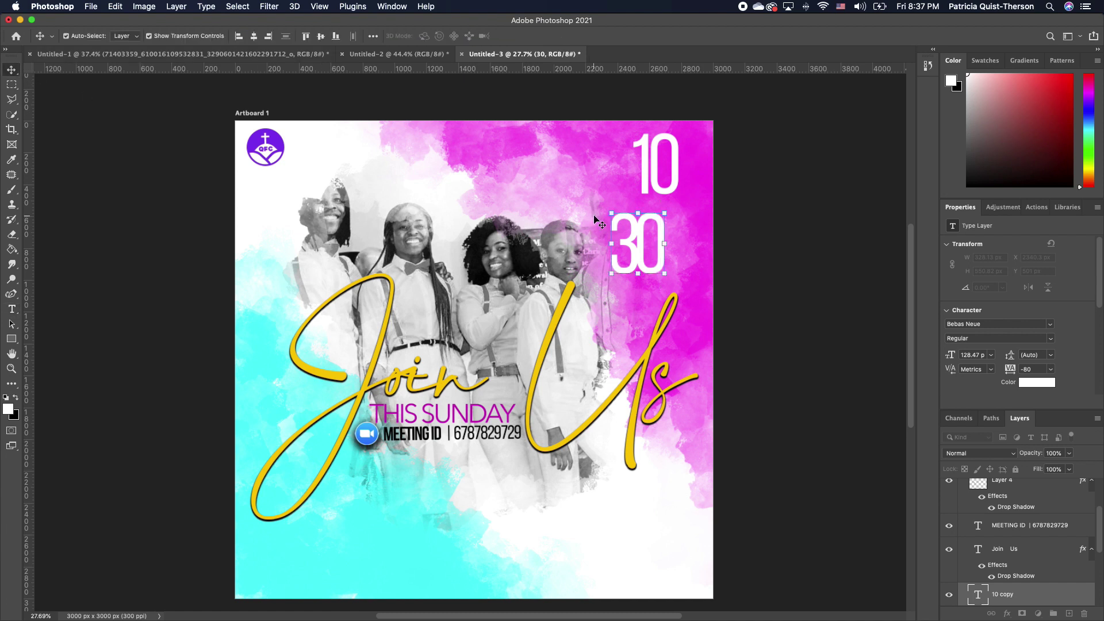
pyautogui.press('super+t')
pyautogui.moveTo(662, 243); pyautogui.dragTo(706, 162)
pyautogui.press('Return')
# Add AM on a new line under 30 and tighten the line spacing
pyautogui.press('Return')
pyautogui.press('t')
pyautogui.click(702, 150)
pyautogui.press('Return')
pyautogui.write('AM')
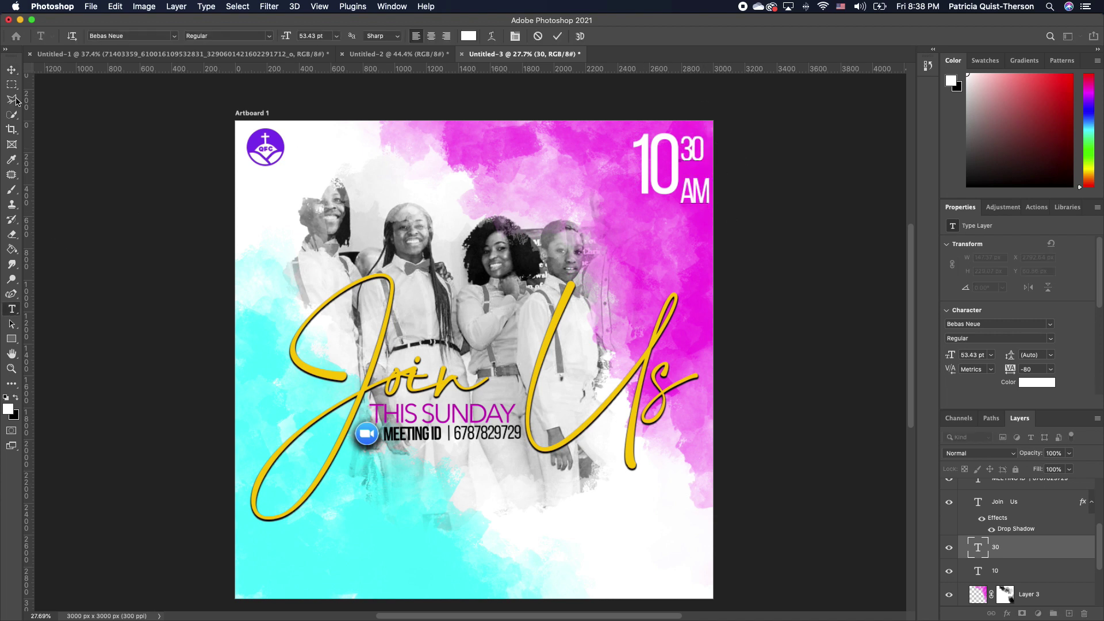
pyautogui.click(11, 70)
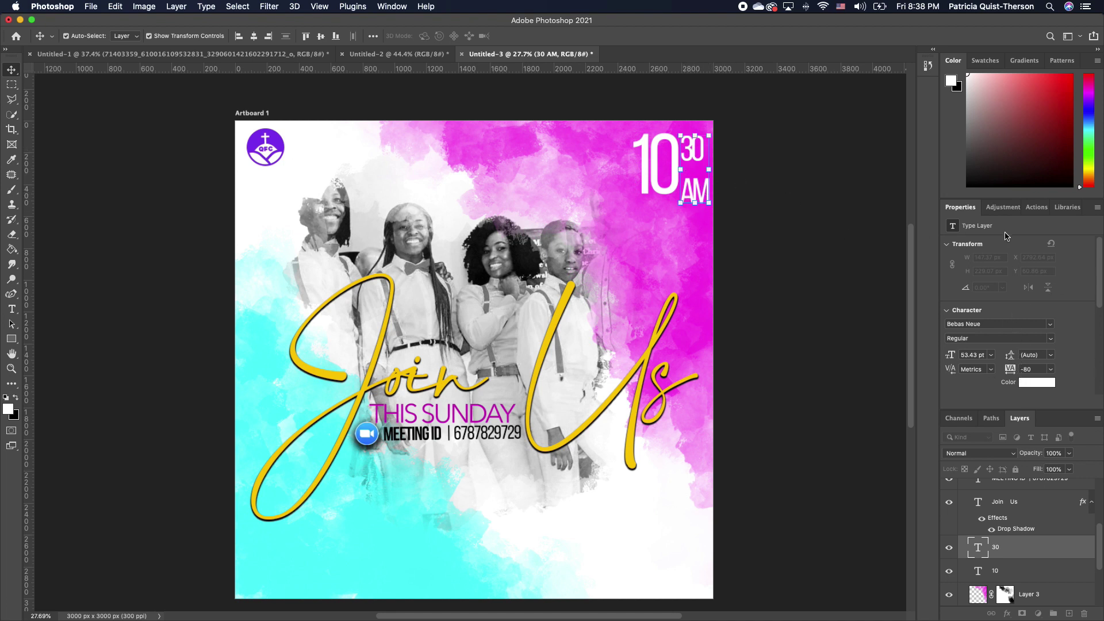
pyautogui.moveTo(1010, 362)
pyautogui.mouseDown()
pyautogui.moveTo(999, 364)
pyautogui.moveTo(1011, 361)
pyautogui.mouseUp()
# Add a small black QODESH UW label under the QFC logo, then select the THIS SUNDAY layer
pyautogui.press('t')
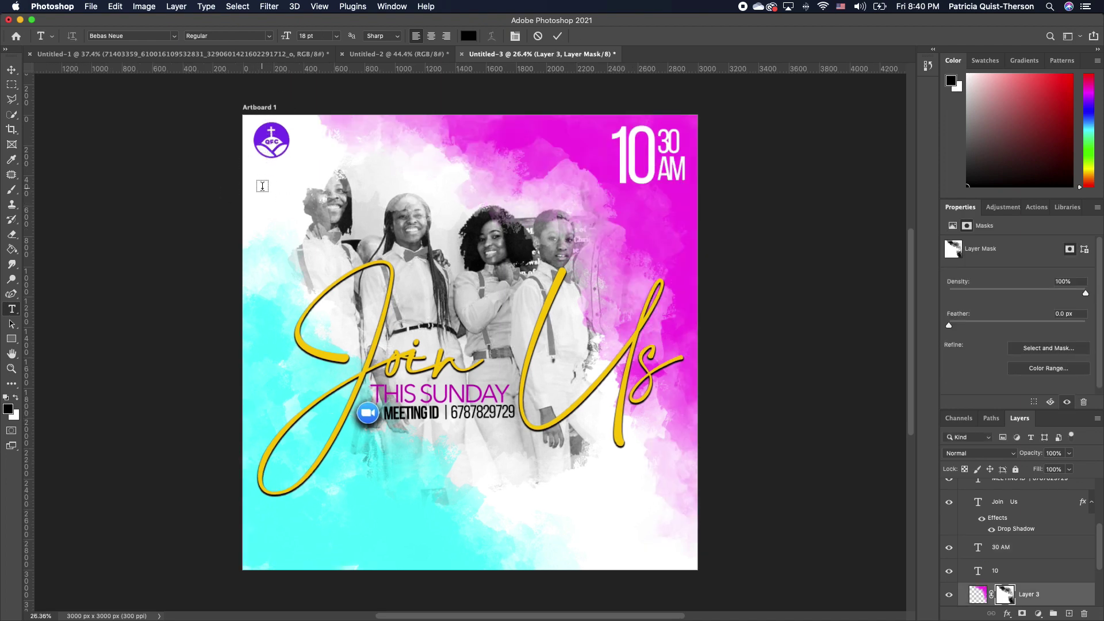
pyautogui.click(262, 187)
pyautogui.write('M')
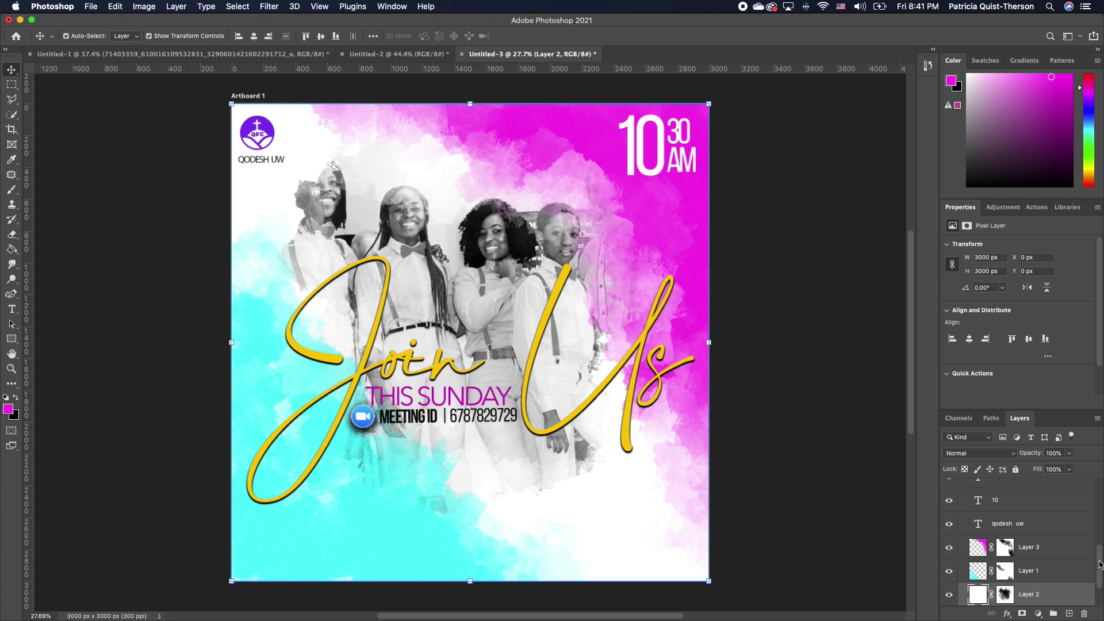
pyautogui.moveTo(1099, 564); pyautogui.dragTo(1103, 493)
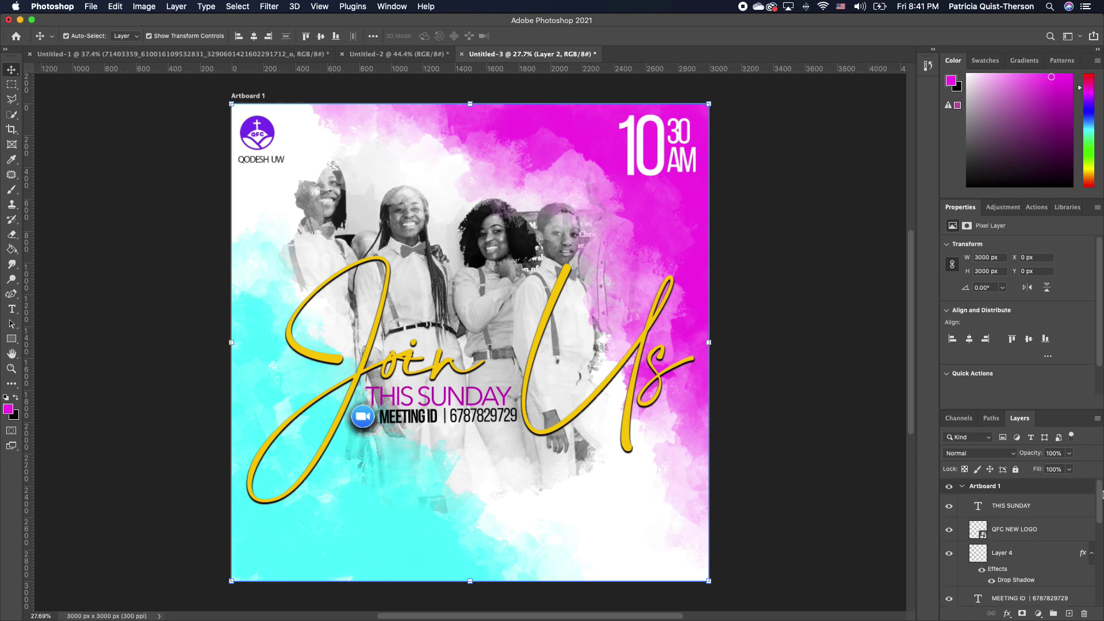
pyautogui.click(1056, 512)
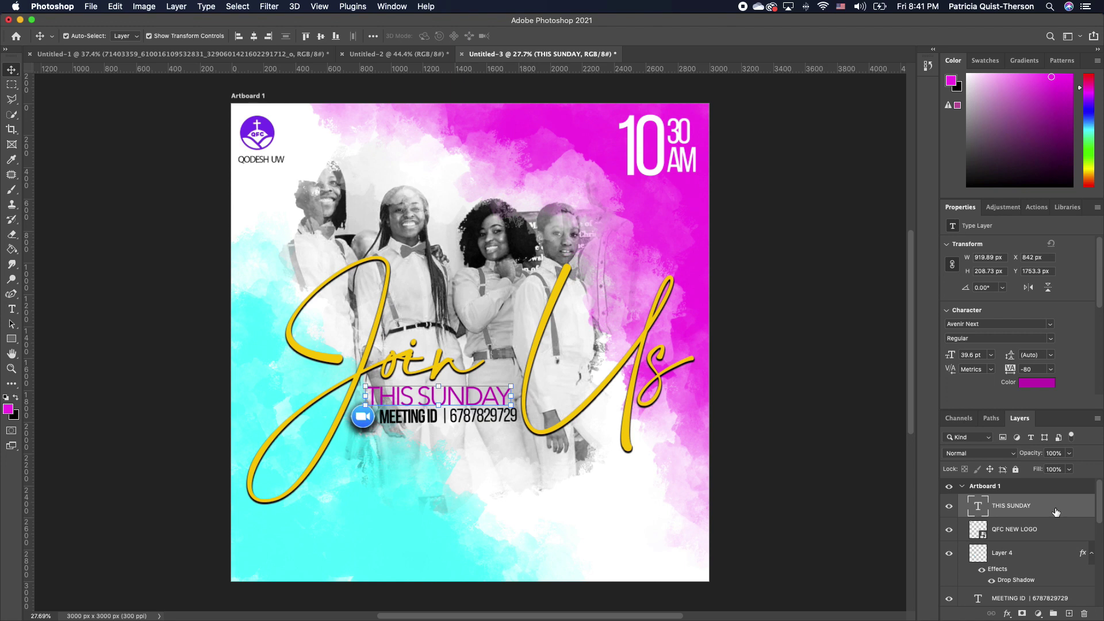
# Add a Color Lookup adjustment layer using the Fuji ETERNA 250D Fuji 3510 LUT
pyautogui.click(1038, 614)
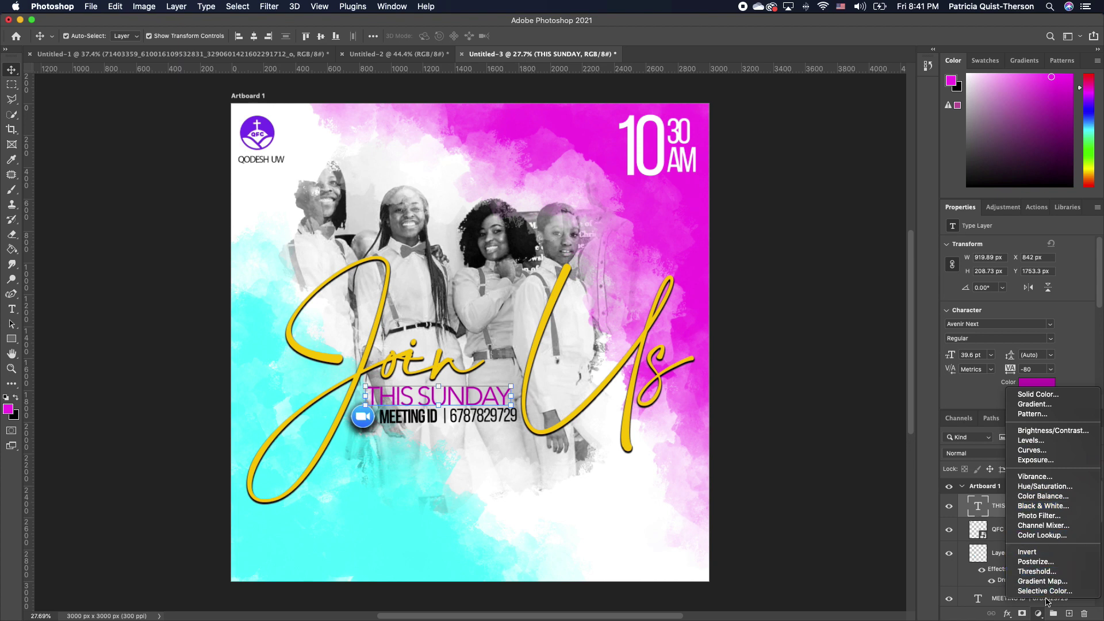
pyautogui.click(1059, 538)
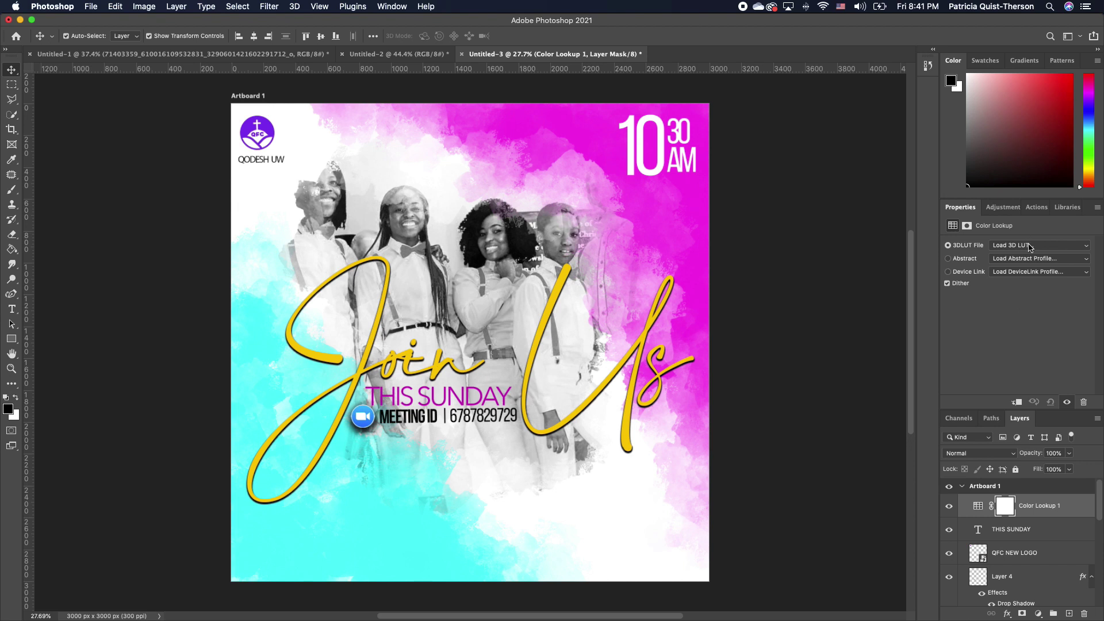
pyautogui.click(1031, 245)
pyautogui.click(936, 278)
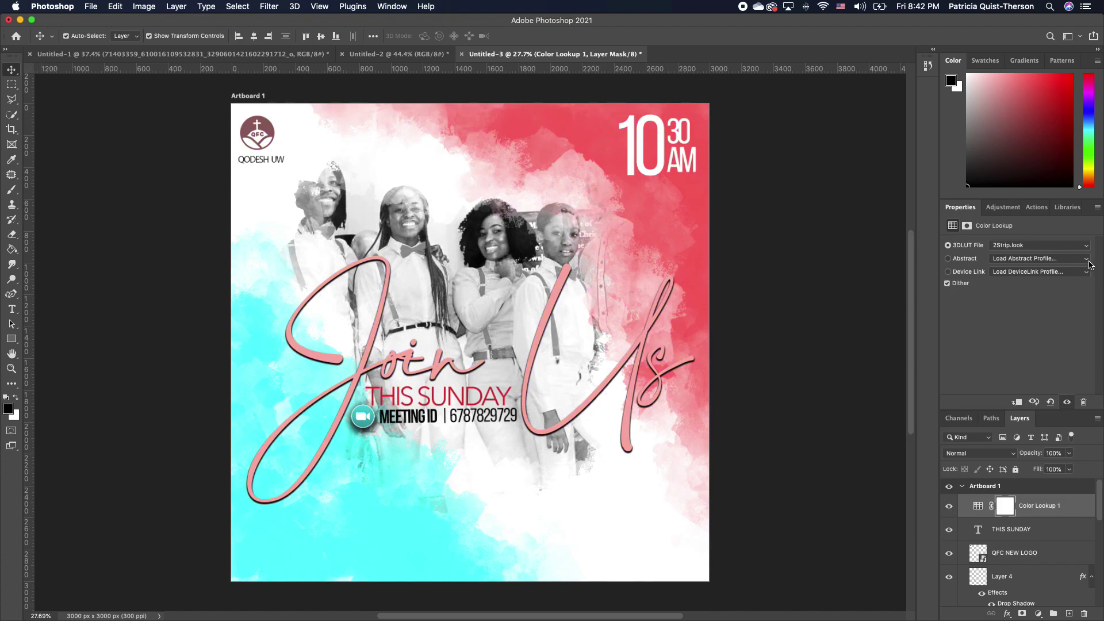
pyautogui.click(1026, 249)
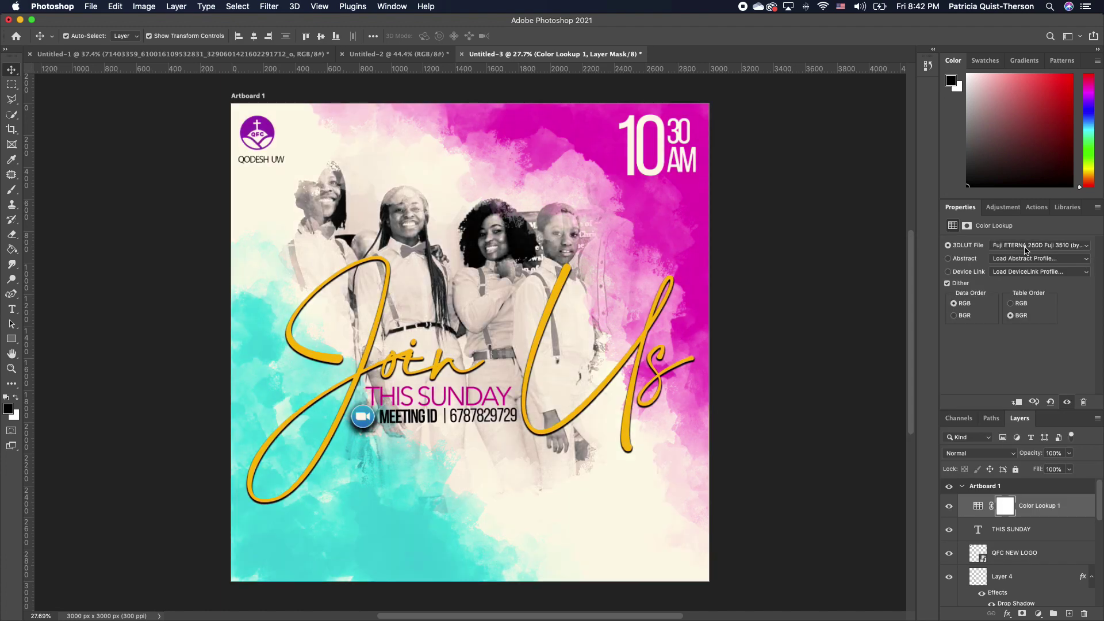